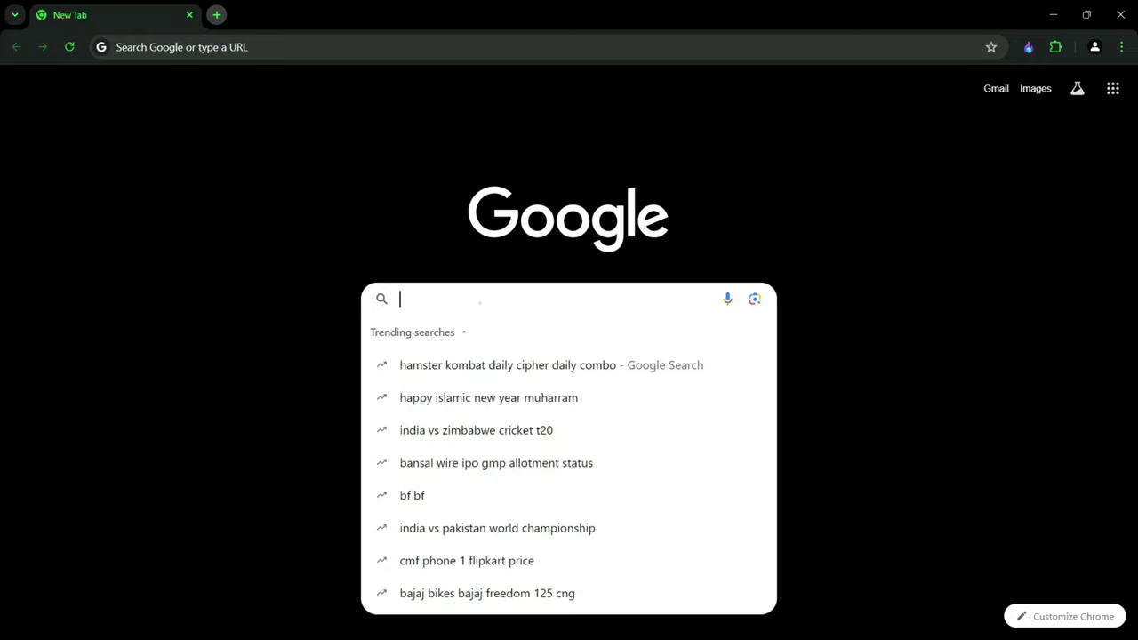
Search Google for "vmware download" and open the Download VMware Workstation Player result
{"action": "type", "text": "vm"}
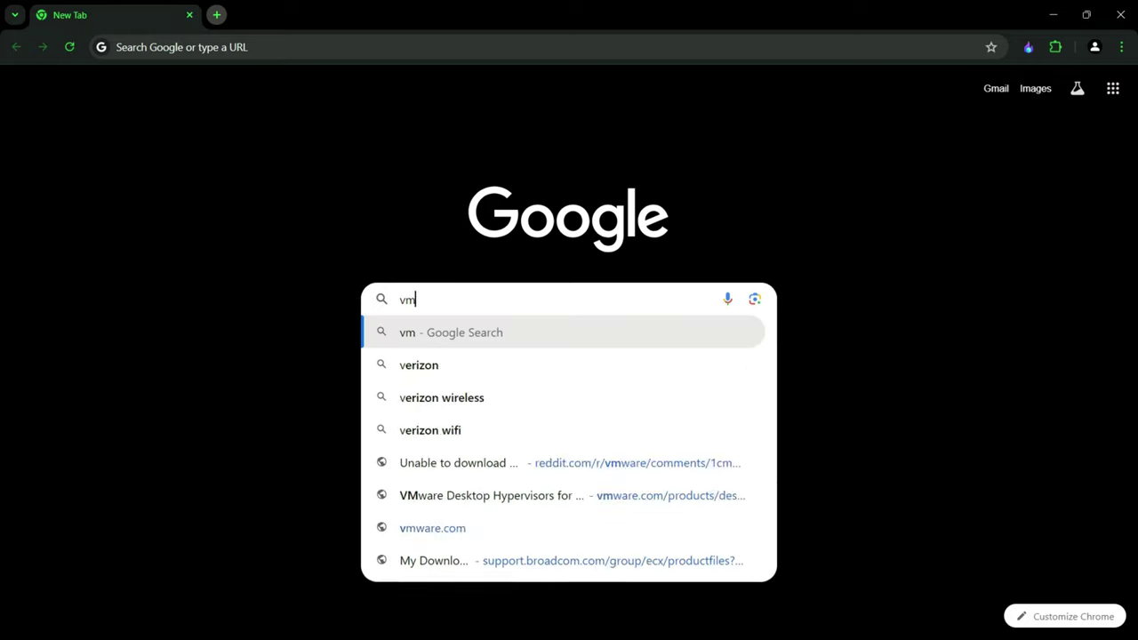
{"action": "type", "text": "ware dow"}
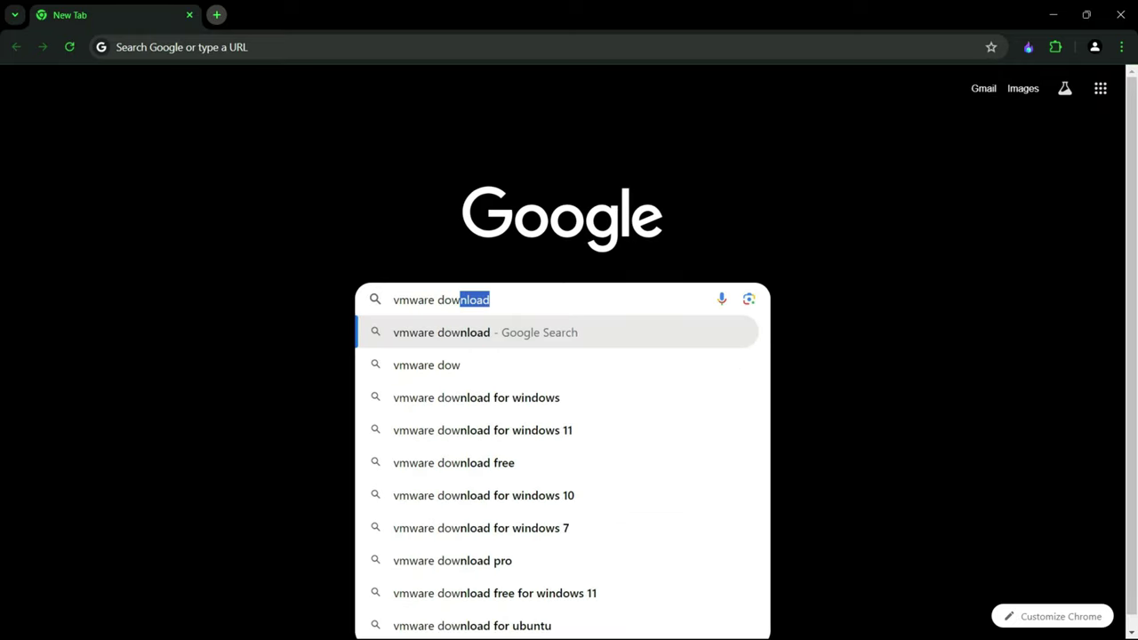
{"action": "key", "text": "Right"}
{"action": "key", "text": "Return"}
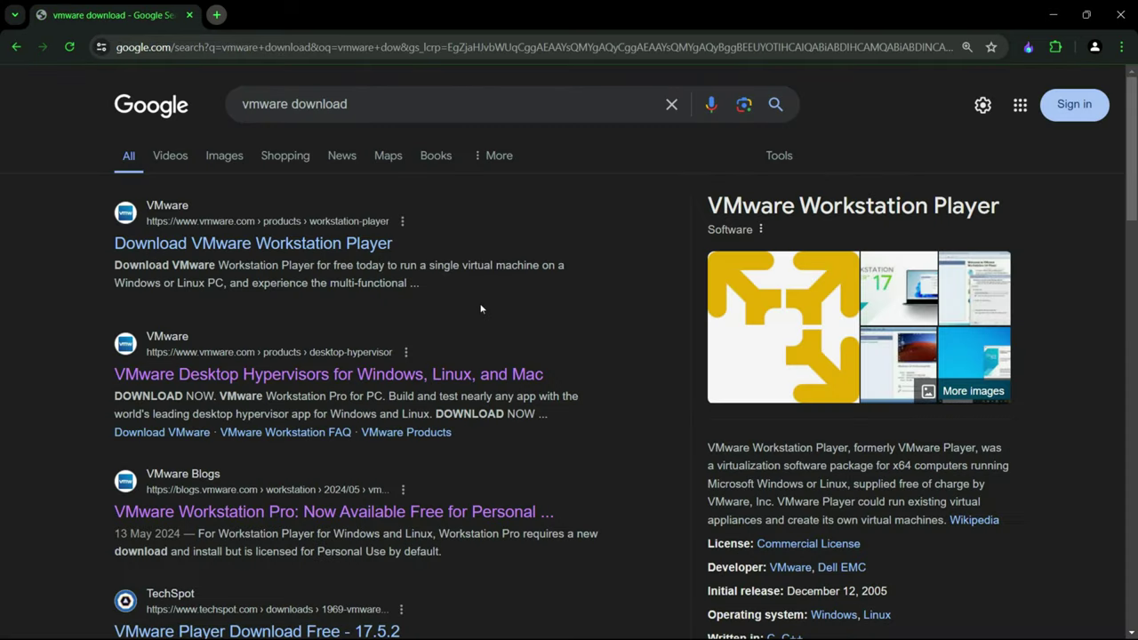
{"action": "left_click", "coordinate": [213, 252]}
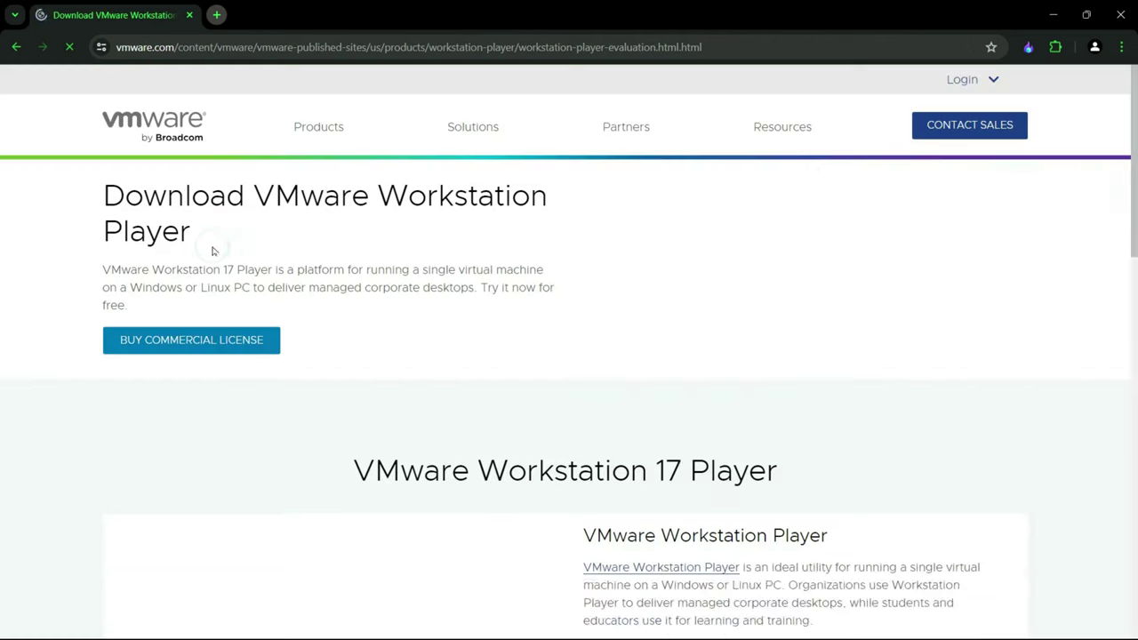
Try to download Workstation 17 Player for Windows from the VMware evaluation page
{"action": "scroll", "coordinate": [290, 295], "scroll_direction": "down", "scroll_amount": 2}
{"action": "scroll", "coordinate": [393, 368], "scroll_direction": "down", "scroll_amount": 6}
{"action": "scroll", "coordinate": [302, 234], "scroll_direction": "up", "scroll_amount": 2}
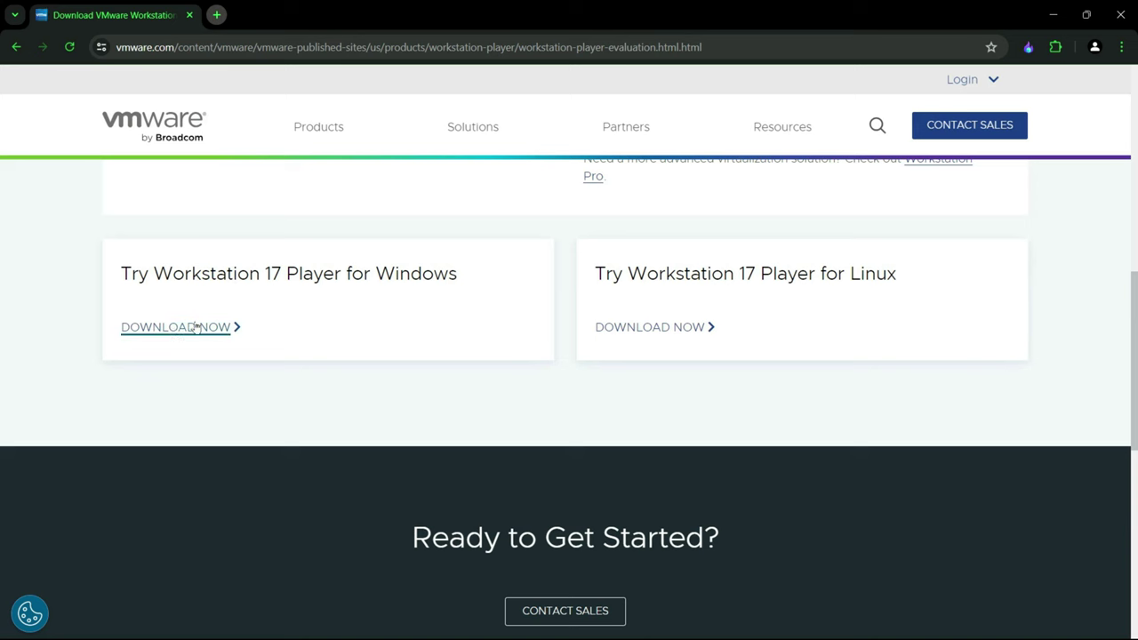
{"action": "left_click", "coordinate": [217, 327]}
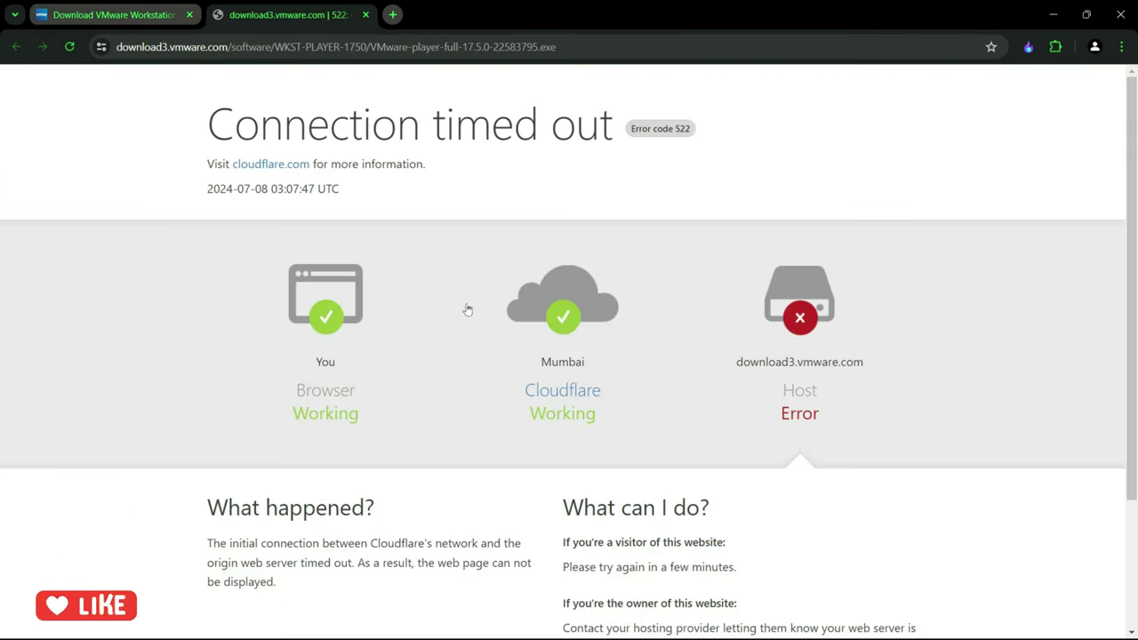
{"action": "scroll", "coordinate": [465, 310], "scroll_direction": "down", "scroll_amount": 1}
{"action": "scroll", "coordinate": [562, 308], "scroll_direction": "up", "scroll_amount": 1}
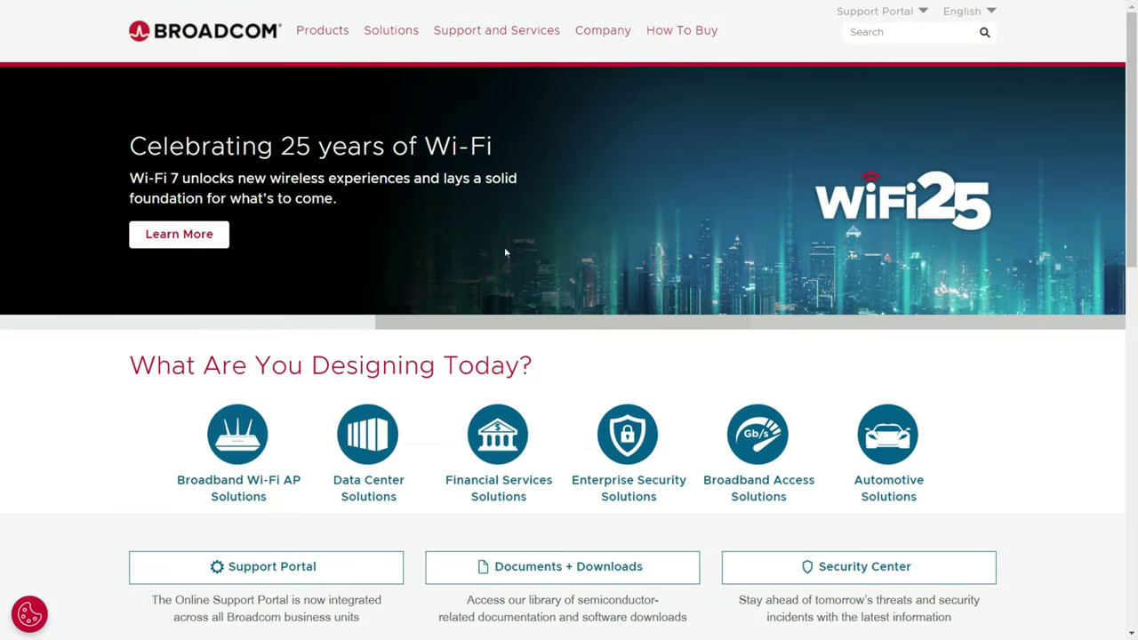
{"action": "scroll", "coordinate": [505, 251], "scroll_direction": "down", "scroll_amount": 10}
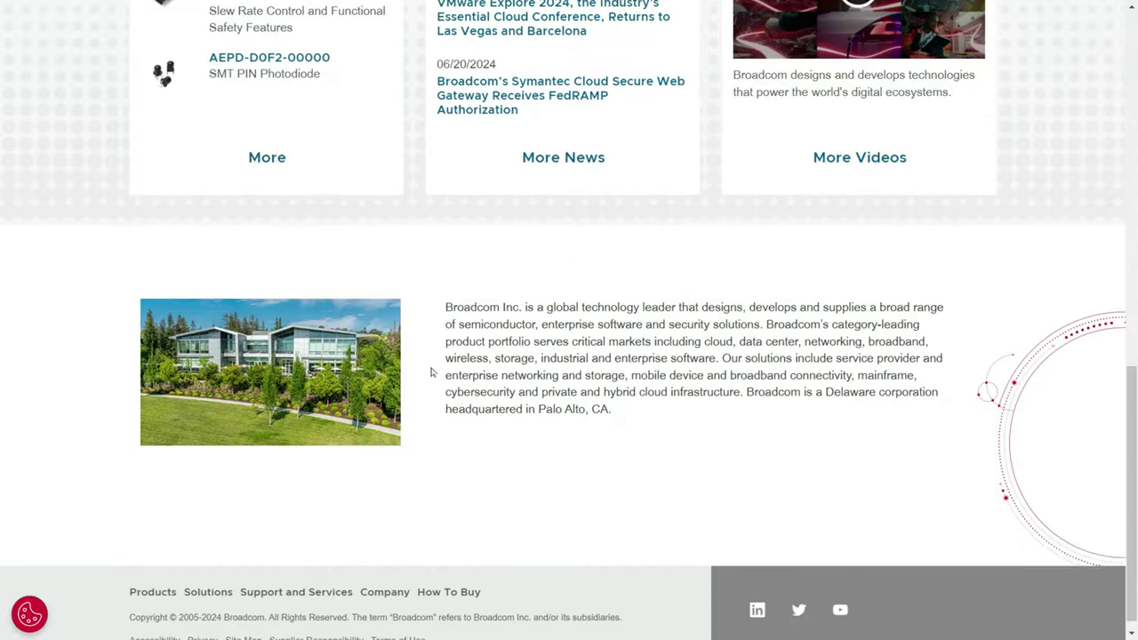
{"action": "scroll", "coordinate": [431, 371], "scroll_direction": "up", "scroll_amount": 10}
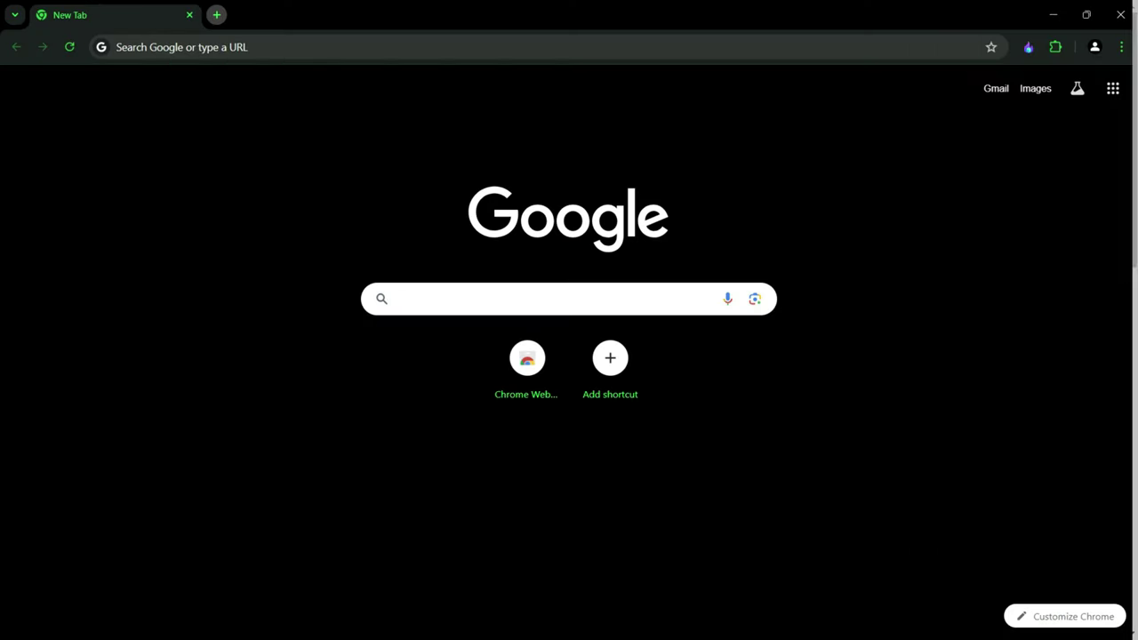
Run a new Google search for "vmware download" and open the VMware Desktop Hypervisors for Windows, Linux, and Mac result
{"action": "type", "text": "vmware "}
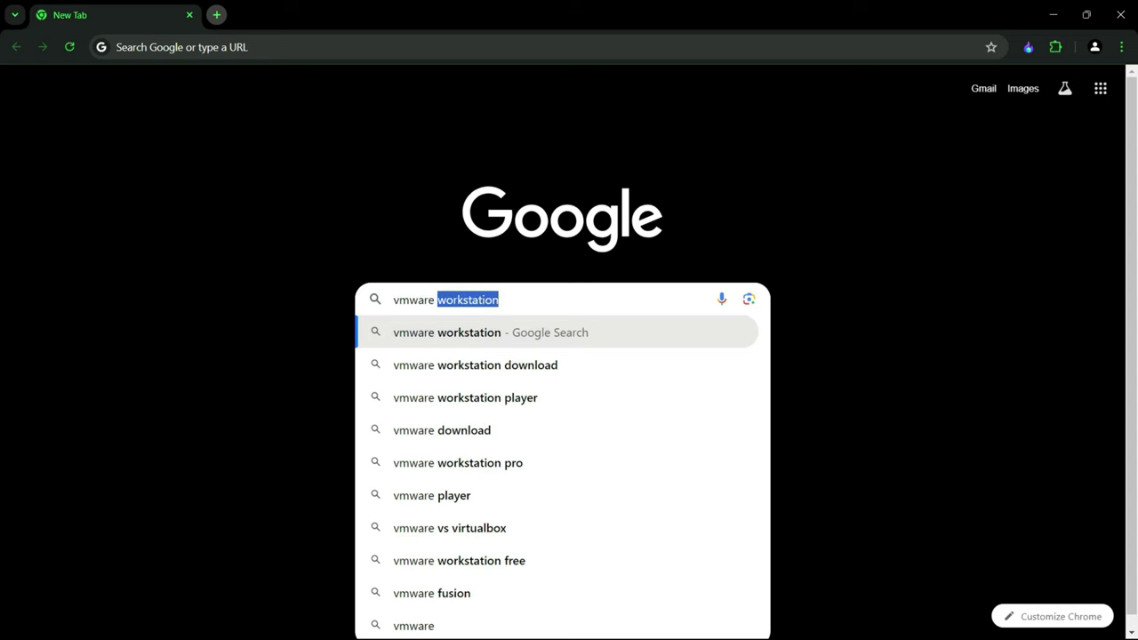
{"action": "type", "text": "dow"}
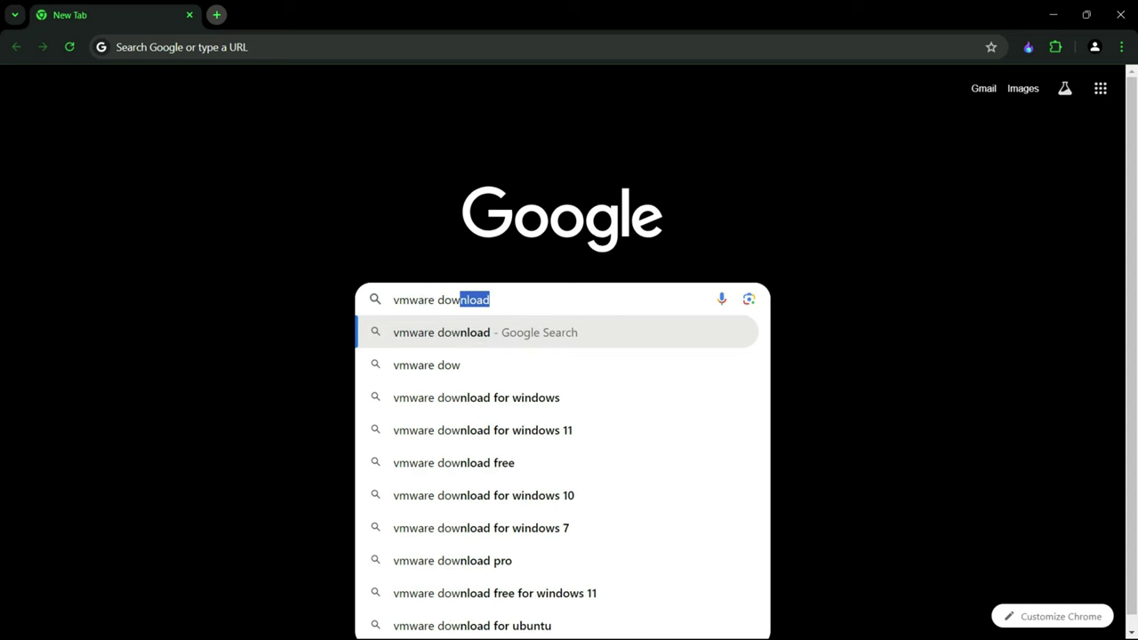
{"action": "key", "text": "Right"}
{"action": "key", "text": "Return"}
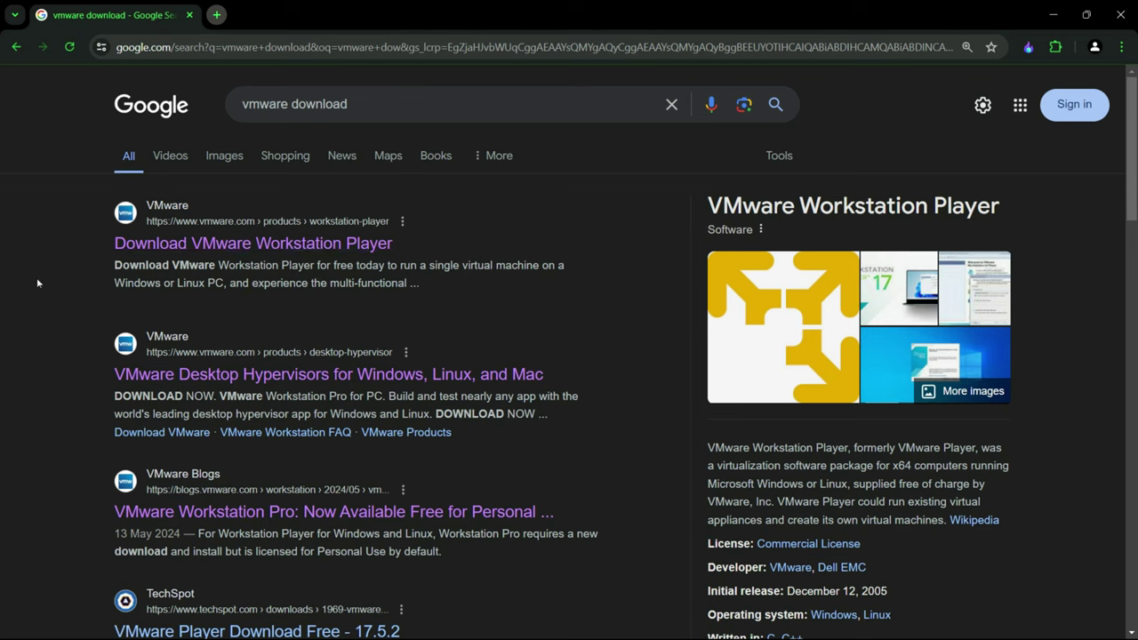
{"action": "scroll", "coordinate": [211, 254], "scroll_direction": "down", "scroll_amount": 1}
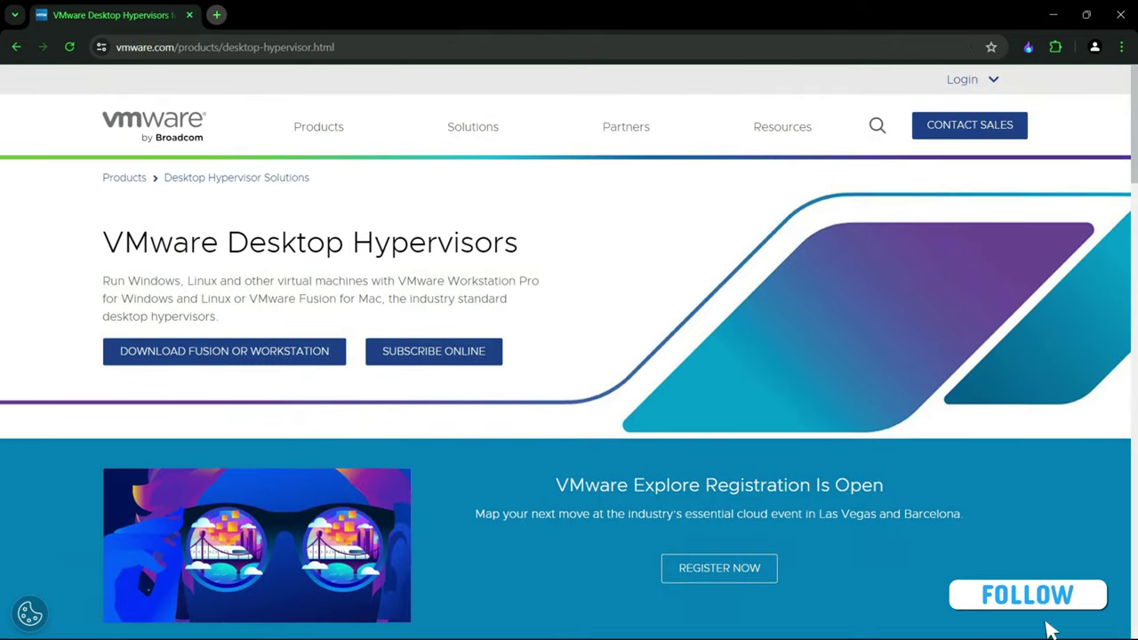
Follow the Fusion or Workstation download link on the VMware Desktop Hypervisors page to the Broadcom sign-in
{"action": "scroll", "coordinate": [401, 249], "scroll_direction": "down", "scroll_amount": 3}
{"action": "scroll", "coordinate": [401, 249], "scroll_direction": "up", "scroll_amount": 3}
{"action": "scroll", "coordinate": [308, 254], "scroll_direction": "down", "scroll_amount": 1}
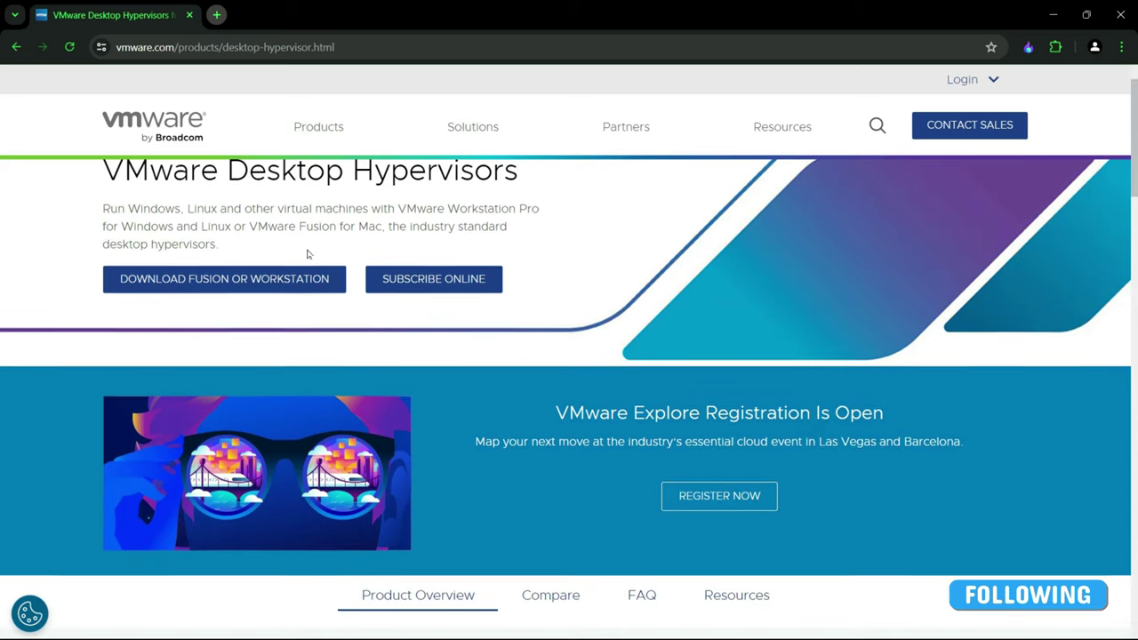
{"action": "scroll", "coordinate": [308, 254], "scroll_direction": "up", "scroll_amount": 1}
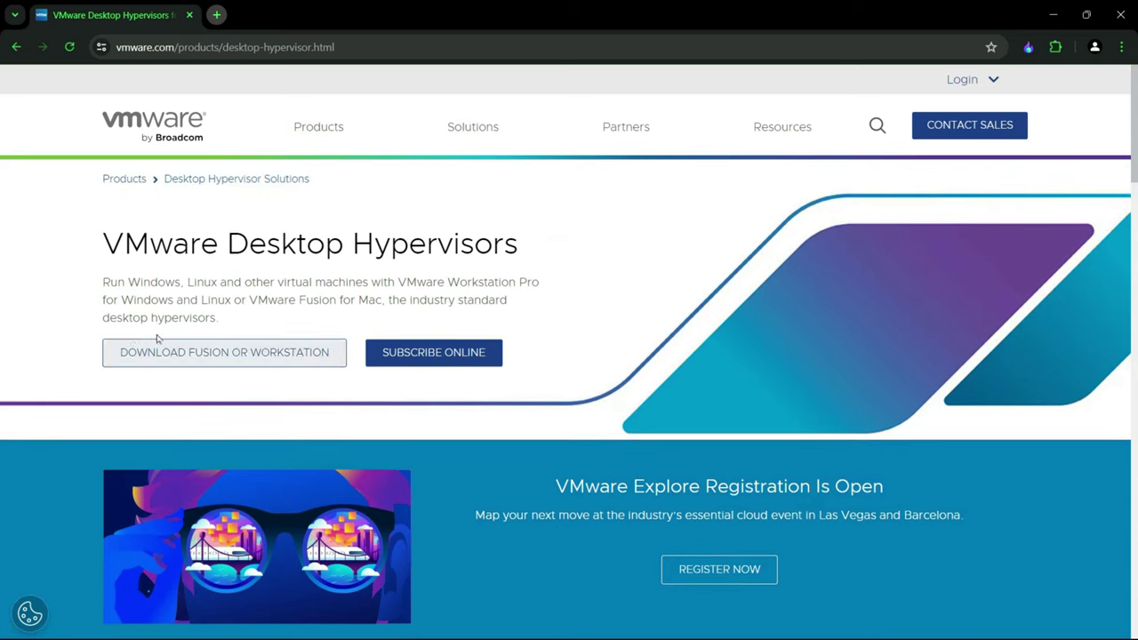
{"action": "scroll", "coordinate": [371, 287], "scroll_direction": "down", "scroll_amount": 6}
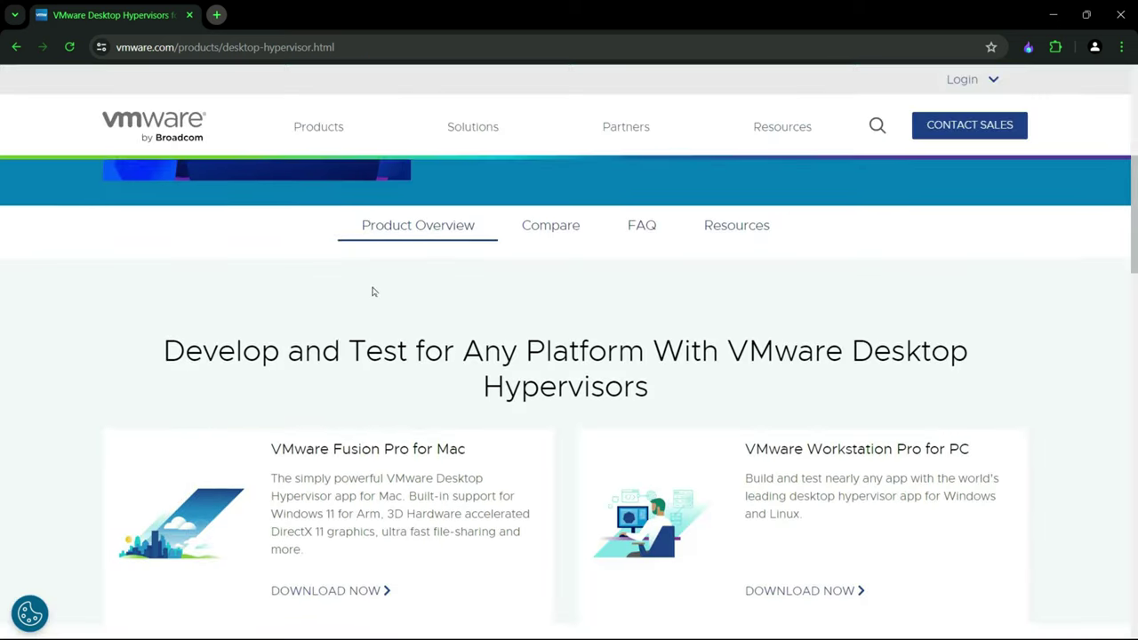
{"action": "scroll", "coordinate": [374, 324], "scroll_direction": "down", "scroll_amount": 4}
{"action": "scroll", "coordinate": [373, 325], "scroll_direction": "up", "scroll_amount": 10}
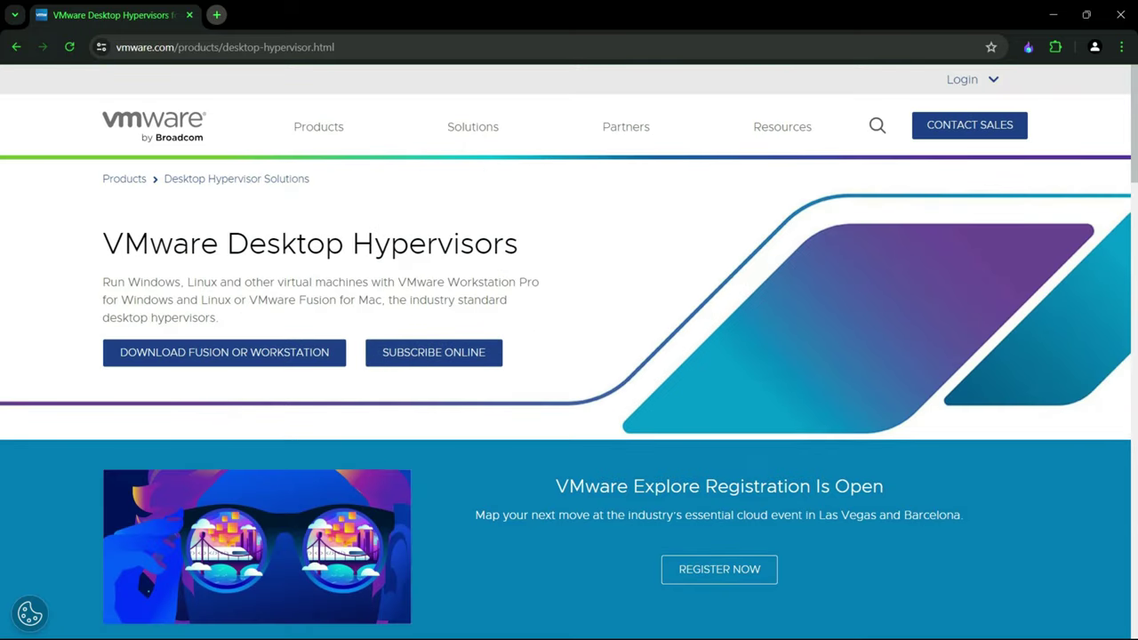
{"action": "left_click", "coordinate": [266, 358]}
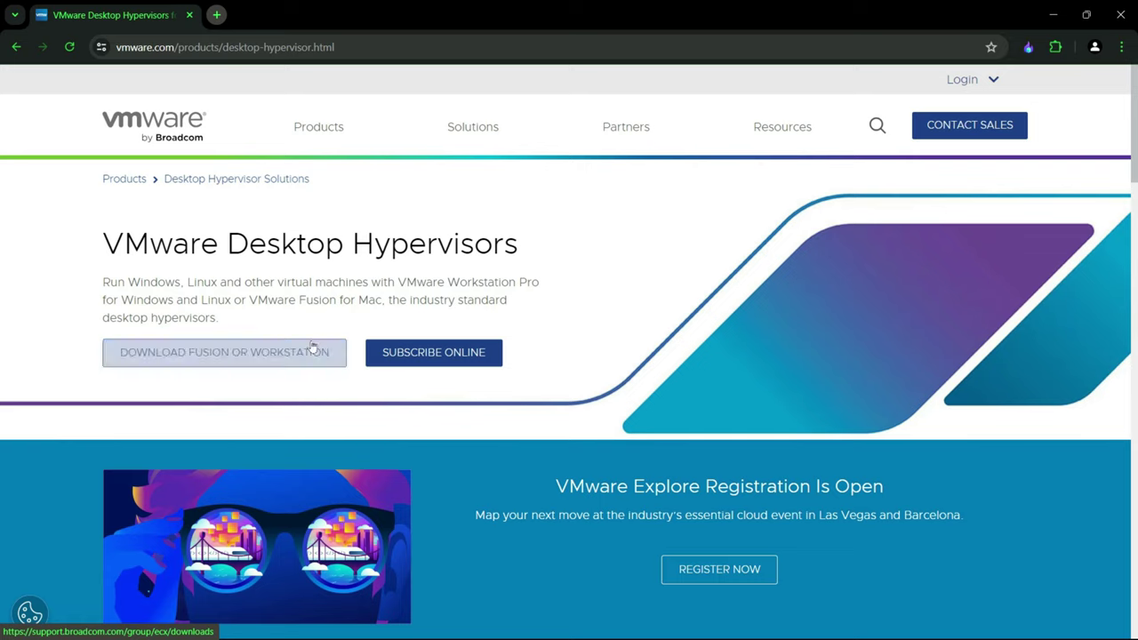
{"action": "left_click", "coordinate": [247, 355]}
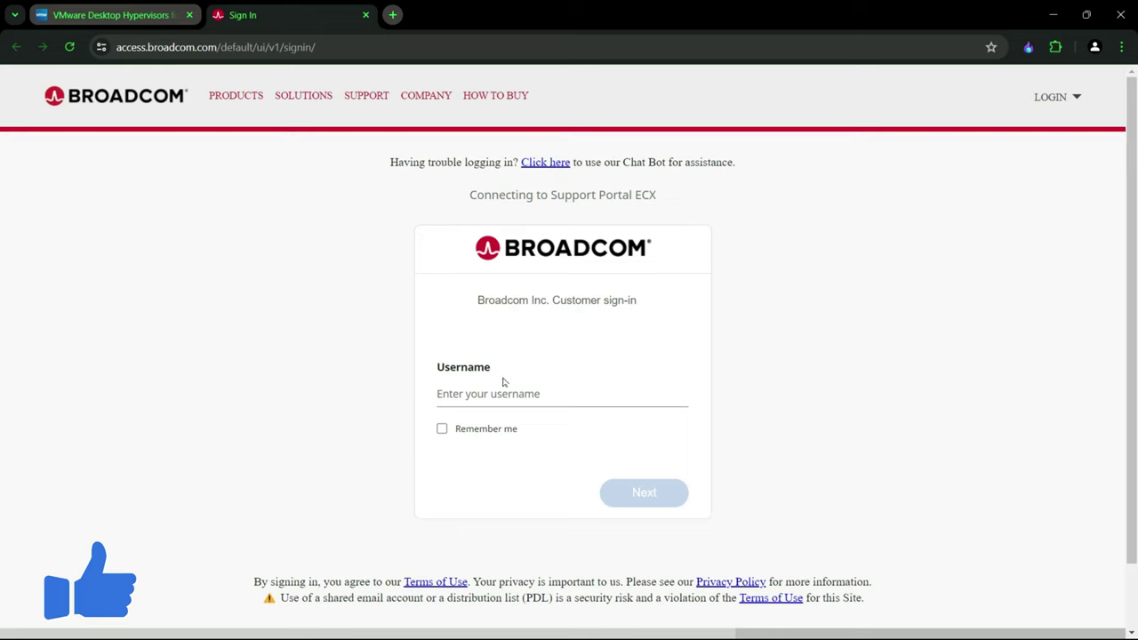
Open the registration form for a new myBroadcom account from the sign-in page
{"action": "left_click", "coordinate": [464, 393]}
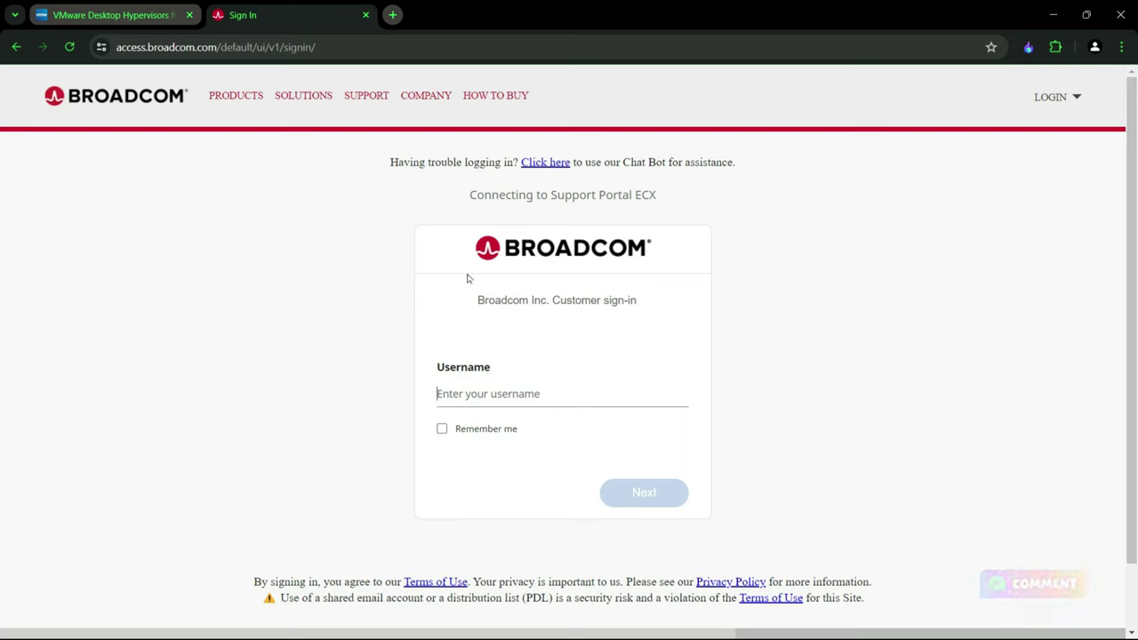
{"action": "mouse_move", "coordinate": [1053, 97]}
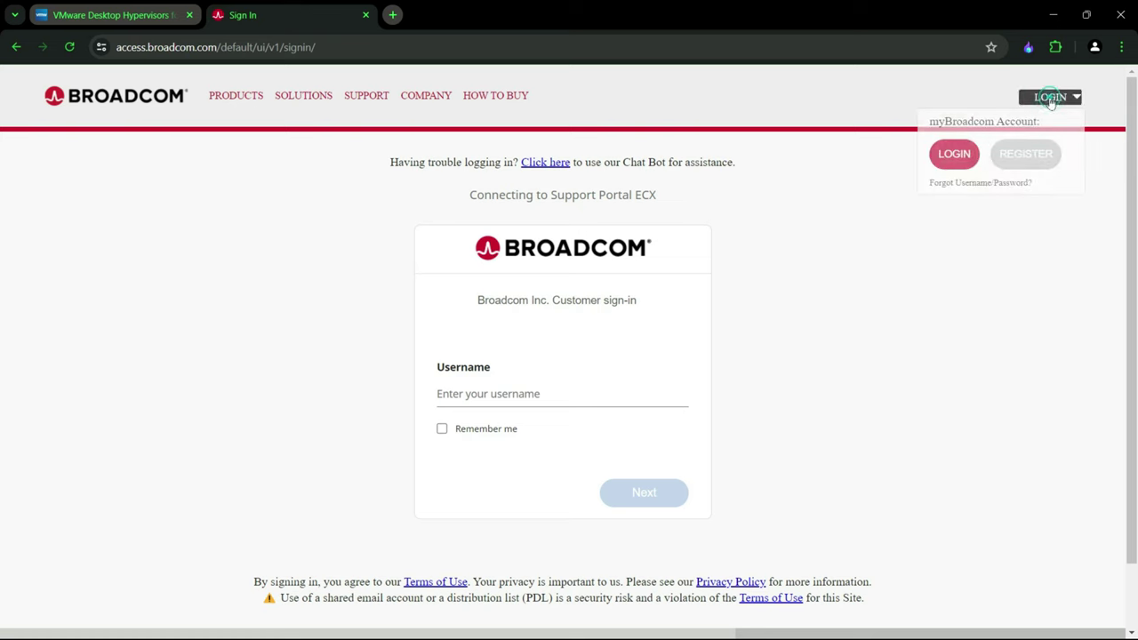
{"action": "left_click", "coordinate": [1034, 158]}
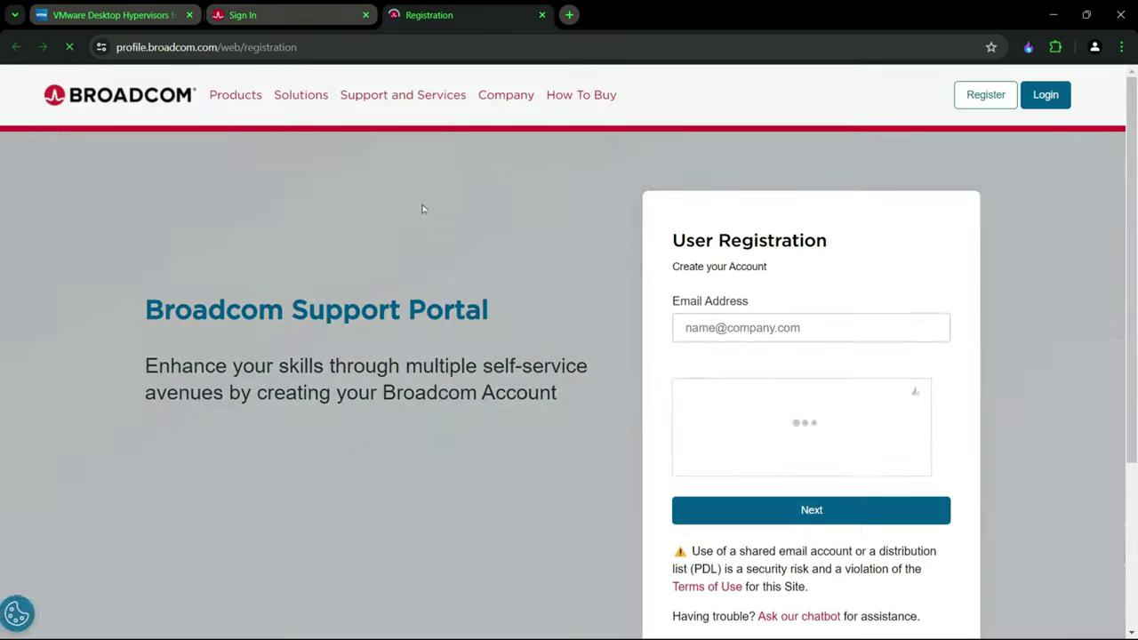
Fill in the account's email address in the User Registration form
{"action": "scroll", "coordinate": [623, 258], "scroll_direction": "down", "scroll_amount": 2}
{"action": "scroll", "coordinate": [666, 277], "scroll_direction": "up", "scroll_amount": 2}
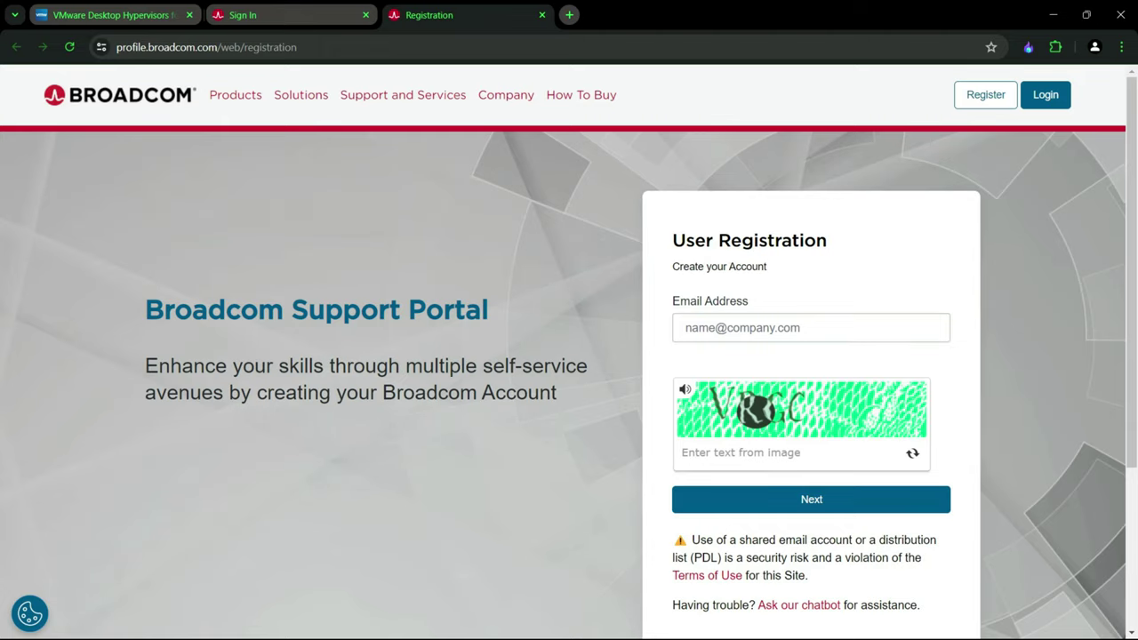
{"action": "left_click_drag", "start_coordinate": [669, 240], "coordinate": [845, 249]}
{"action": "scroll", "coordinate": [845, 249], "scroll_direction": "down", "scroll_amount": 1}
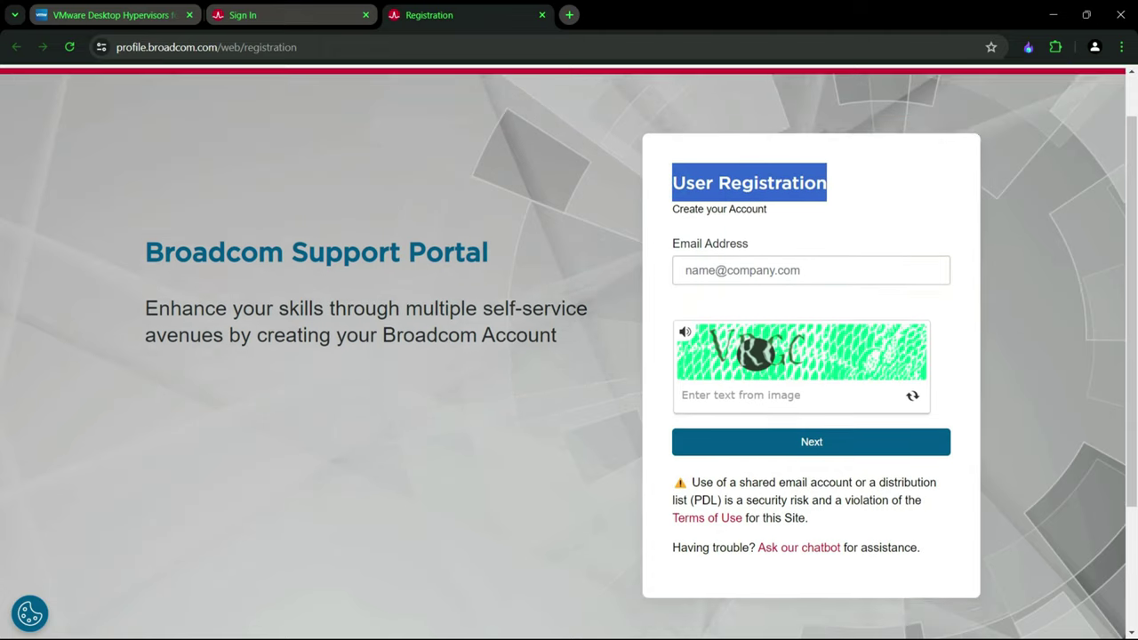
{"action": "left_click", "coordinate": [727, 203]}
{"action": "left_click_drag", "start_coordinate": [670, 227], "coordinate": [749, 229]}
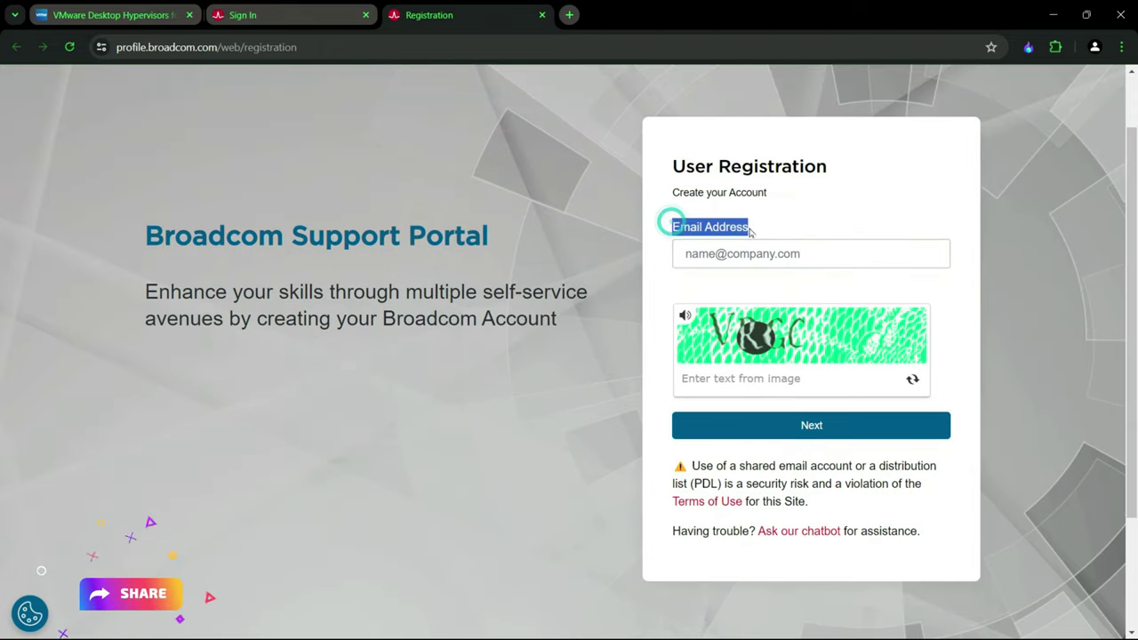
{"action": "left_click", "coordinate": [742, 252]}
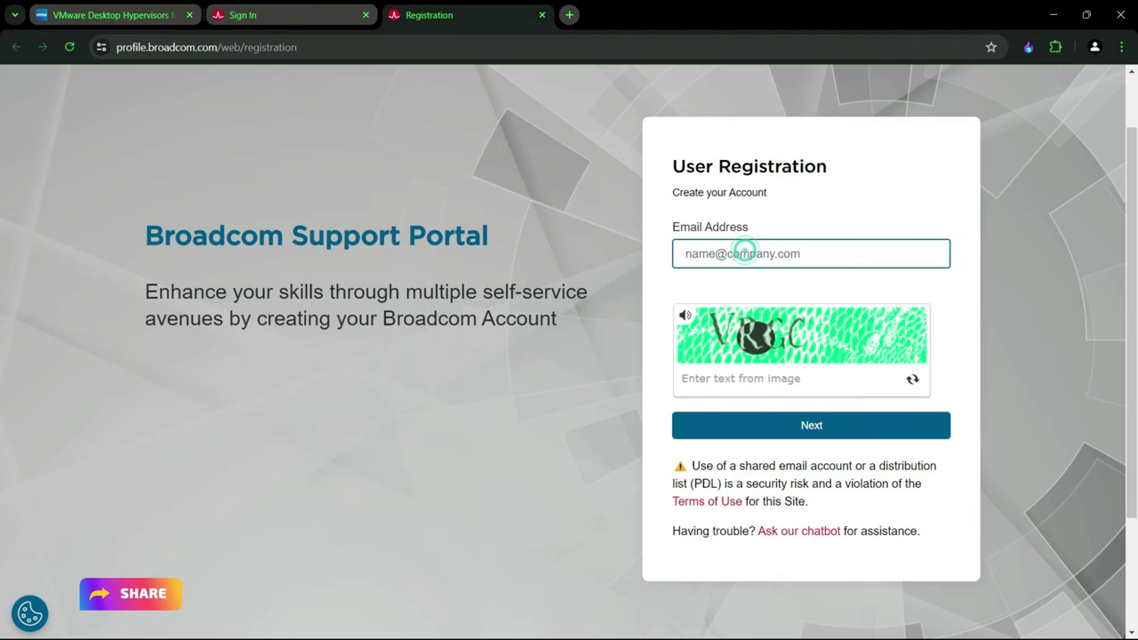
{"action": "key", "text": "ctrl+v"}
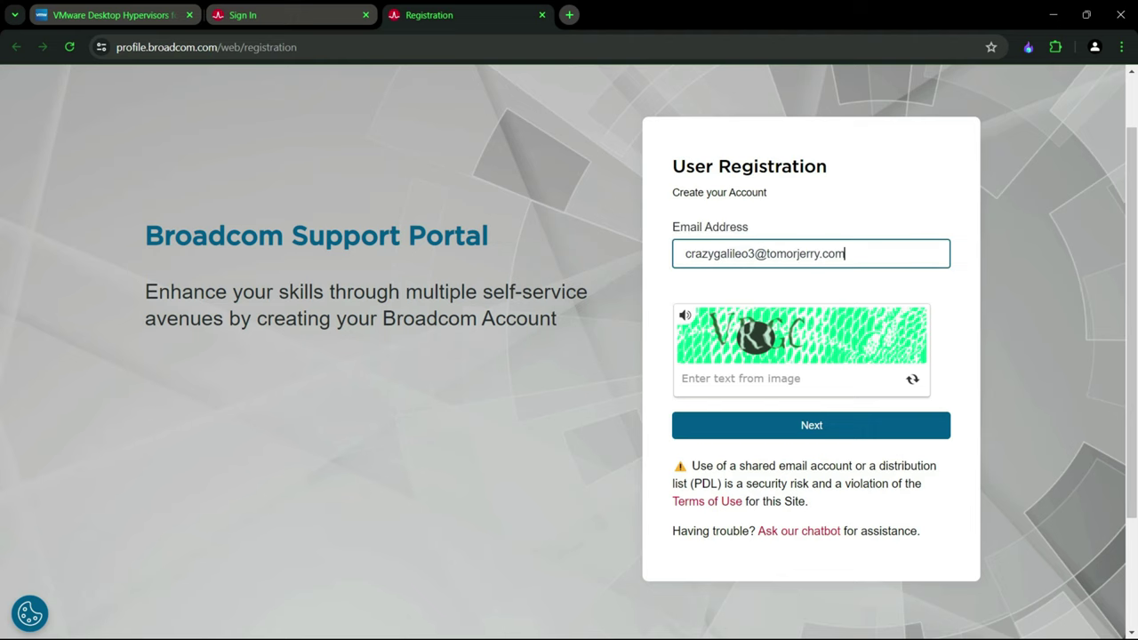
Enter the characters from the captcha image and continue to the email verification
{"action": "scroll", "coordinate": [809, 183], "scroll_direction": "down", "scroll_amount": 2}
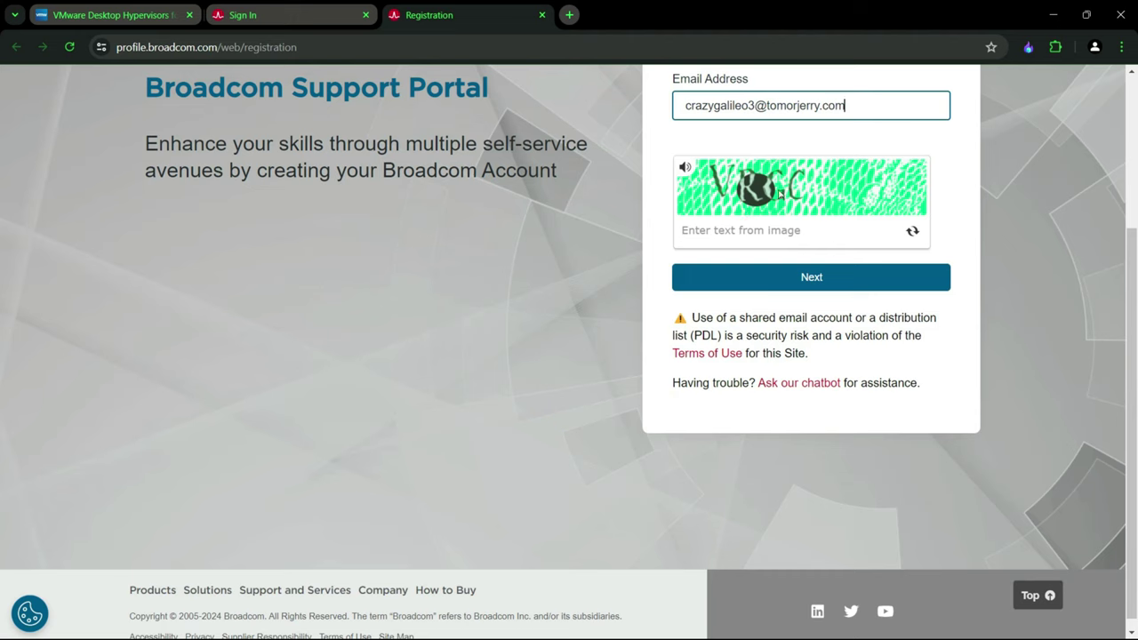
{"action": "scroll", "coordinate": [837, 214], "scroll_direction": "up", "scroll_amount": 1}
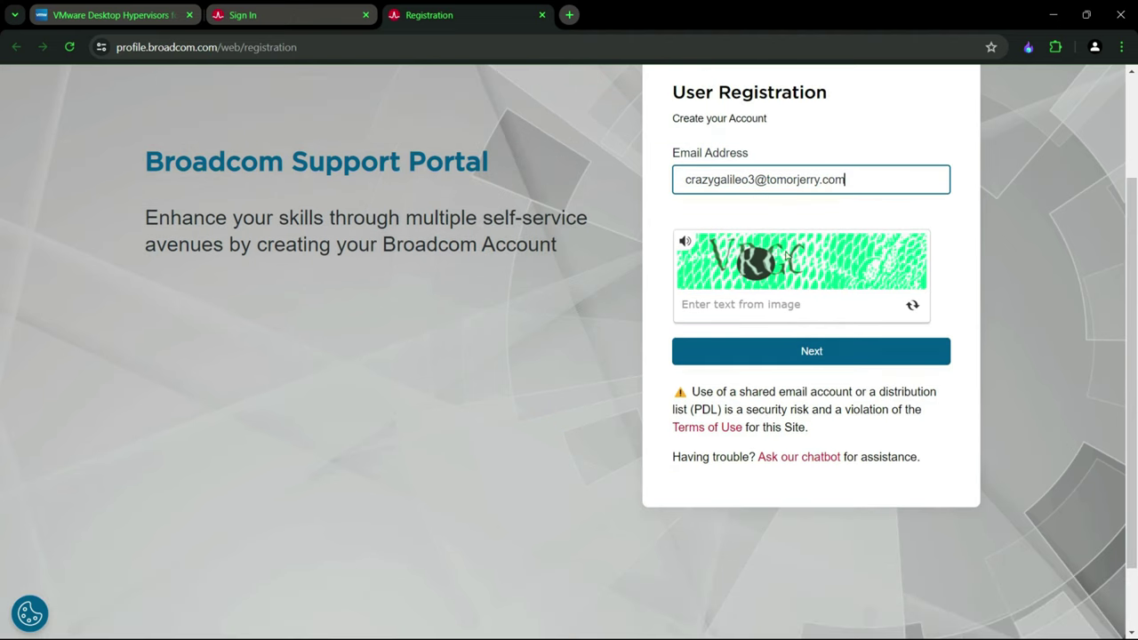
{"action": "scroll", "coordinate": [786, 256], "scroll_direction": "up", "scroll_amount": 1}
{"action": "left_click", "coordinate": [762, 373]}
{"action": "type", "text": "VRGC"}
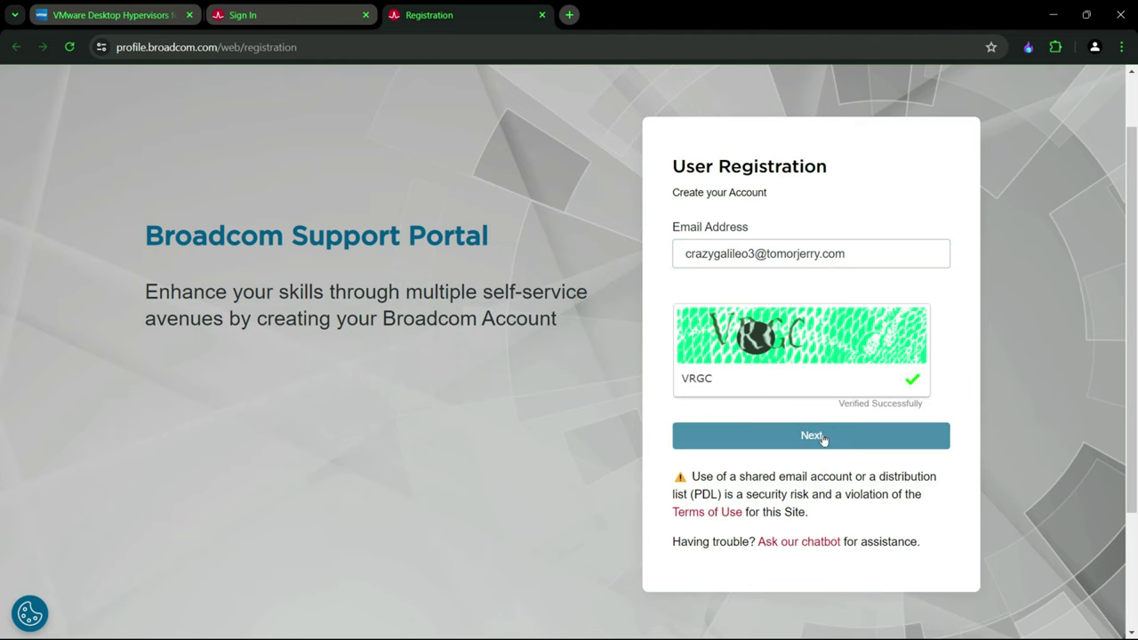
{"action": "left_click", "coordinate": [823, 439]}
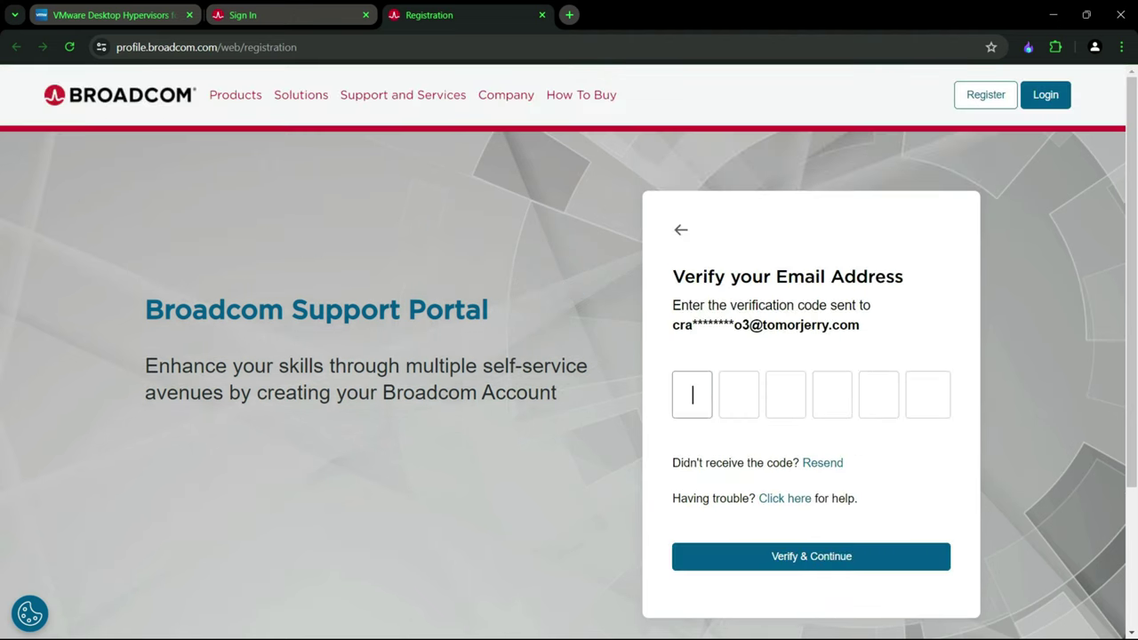
Paste the emailed verification code into the code field and verify the email address
{"action": "triple_click", "coordinate": [674, 276]}
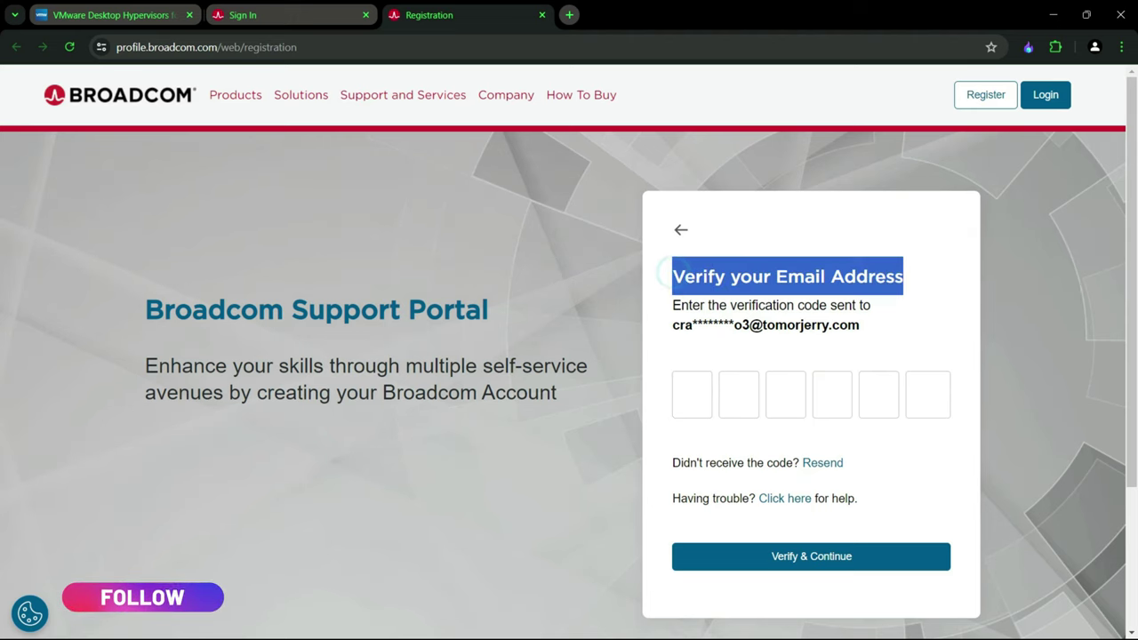
{"action": "left_click", "coordinate": [712, 284]}
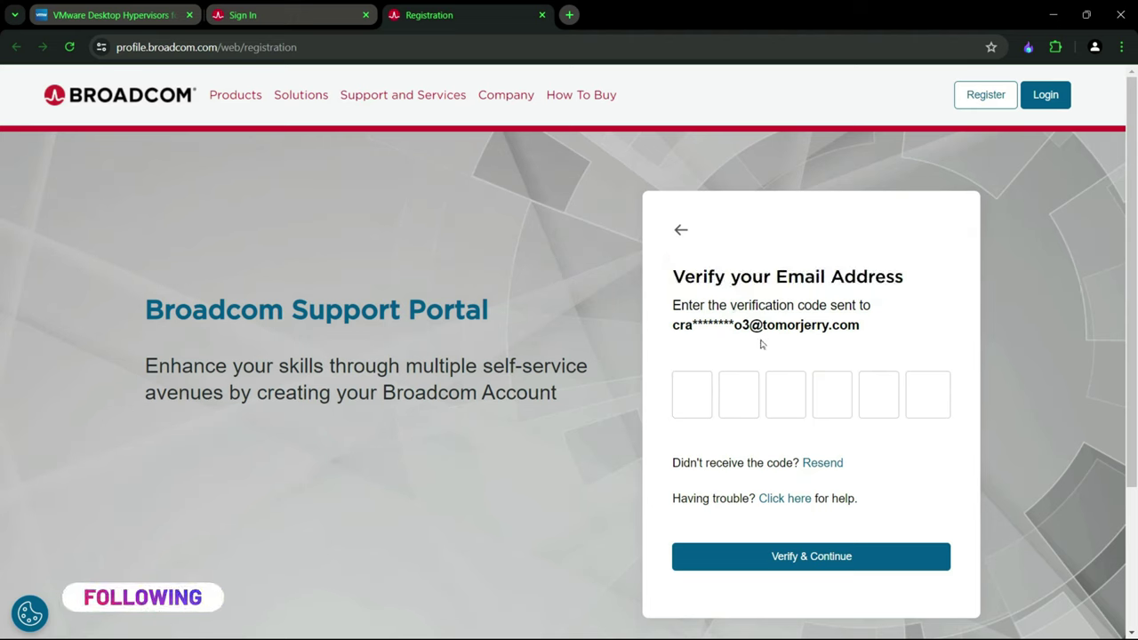
{"action": "left_click", "coordinate": [681, 389]}
{"action": "key", "text": "ctrl+v"}
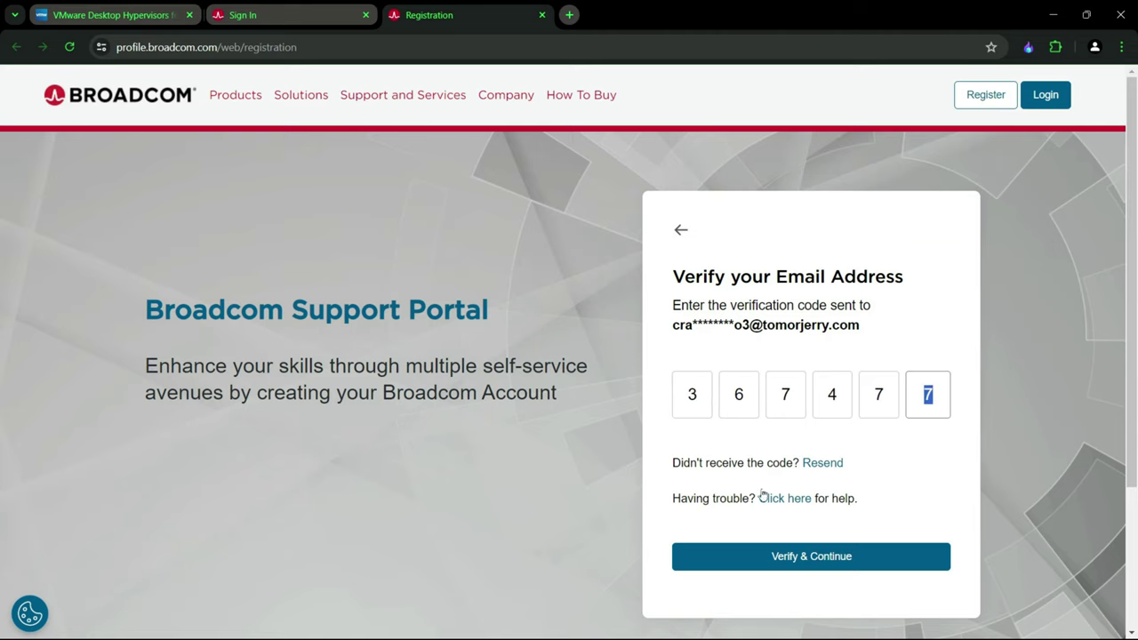
{"action": "left_click", "coordinate": [807, 557]}
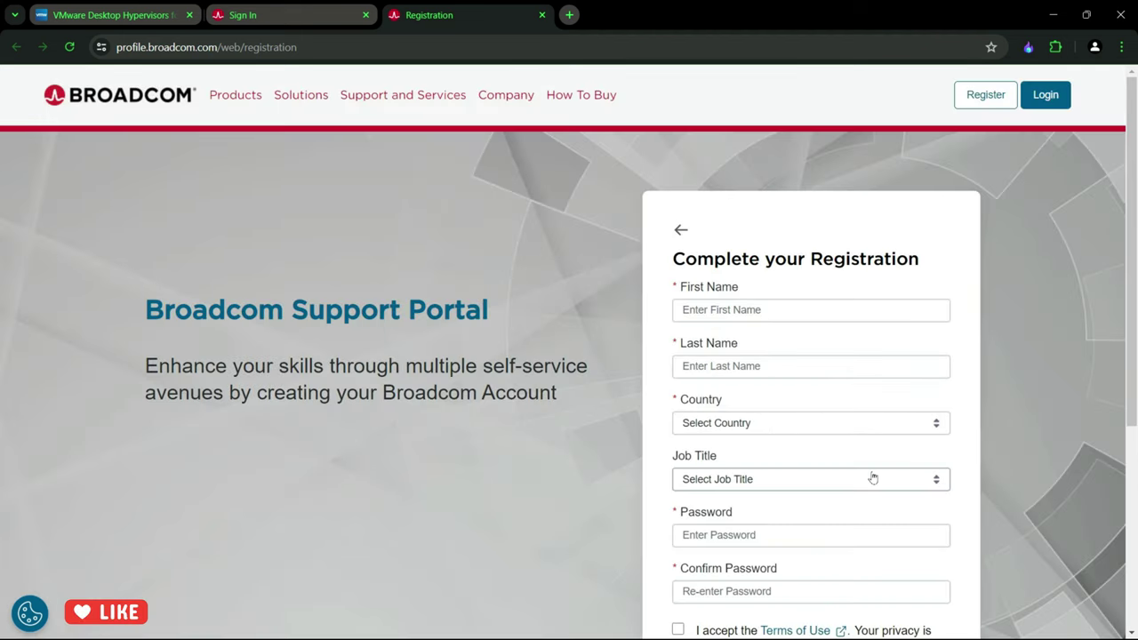
Complete the registration form with first and last name, country India, job title Security and a confirmed account password, accept the terms and create the account
{"action": "scroll", "coordinate": [873, 478], "scroll_direction": "down", "scroll_amount": 3}
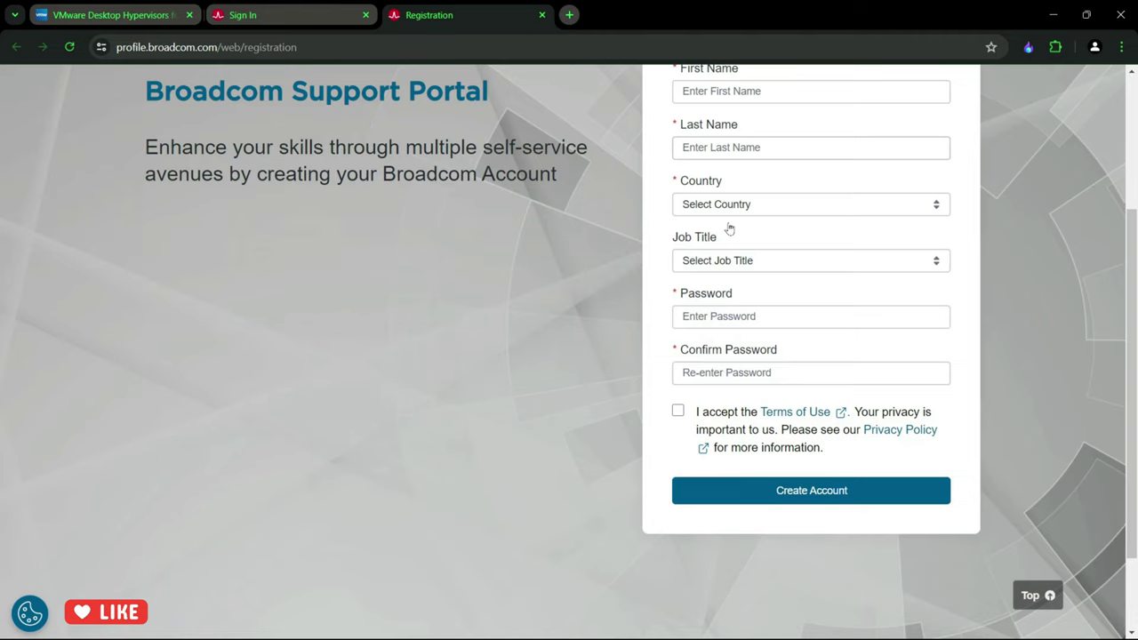
{"action": "scroll", "coordinate": [729, 230], "scroll_direction": "up", "scroll_amount": 1}
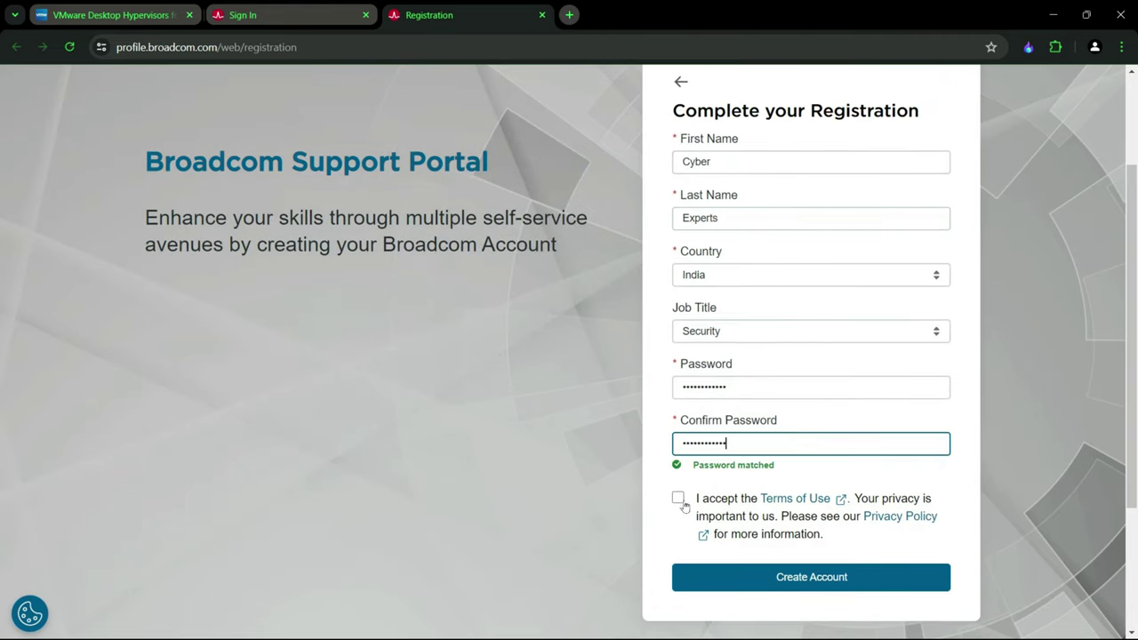
{"action": "left_click", "coordinate": [681, 503]}
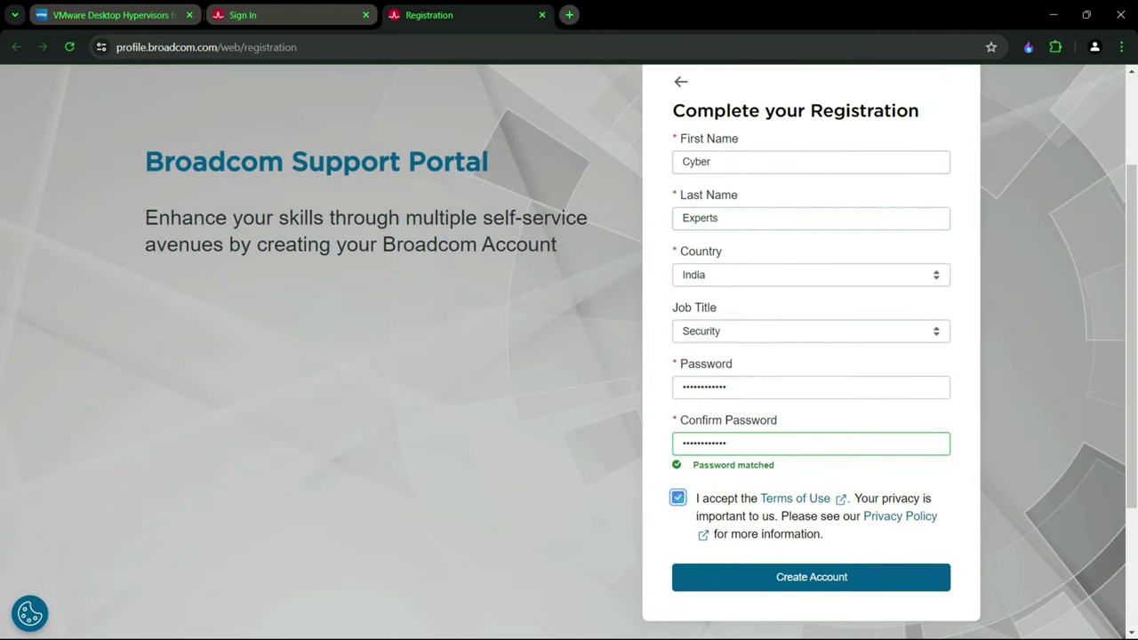
{"action": "left_click", "coordinate": [764, 578]}
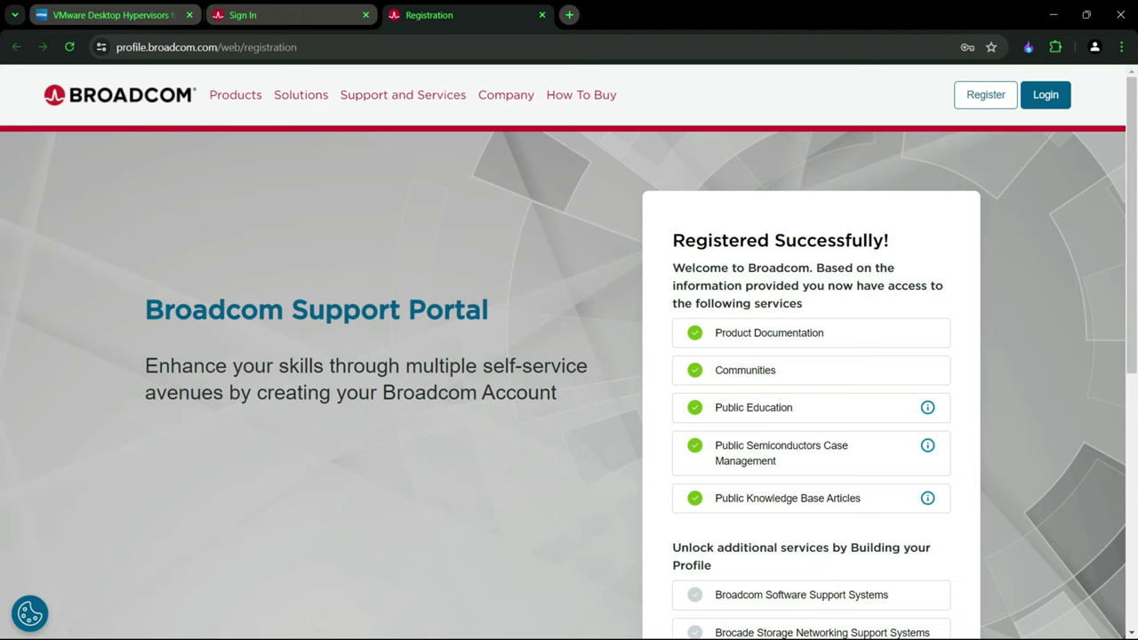
Review the registration confirmation and postpone building the profile with the "I'll do it later" option
{"action": "left_click_drag", "start_coordinate": [672, 240], "coordinate": [897, 244]}
{"action": "scroll", "coordinate": [800, 222], "scroll_direction": "down", "scroll_amount": 2}
{"action": "scroll", "coordinate": [720, 184], "scroll_direction": "up", "scroll_amount": 2}
{"action": "left_click", "coordinate": [730, 259]}
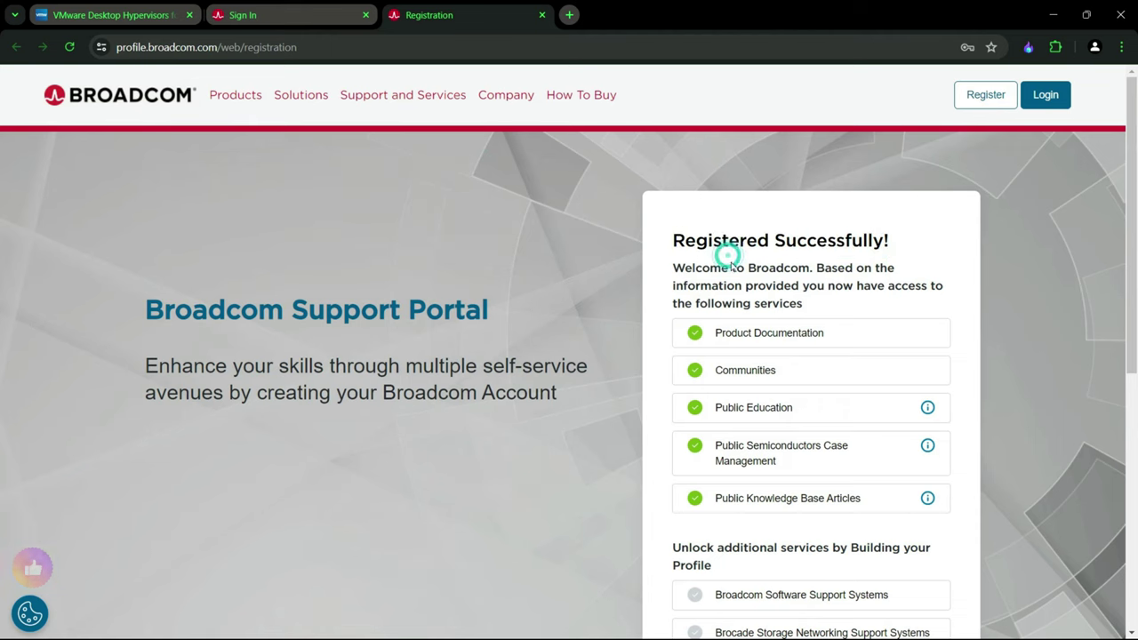
{"action": "scroll", "coordinate": [737, 237], "scroll_direction": "down", "scroll_amount": 5}
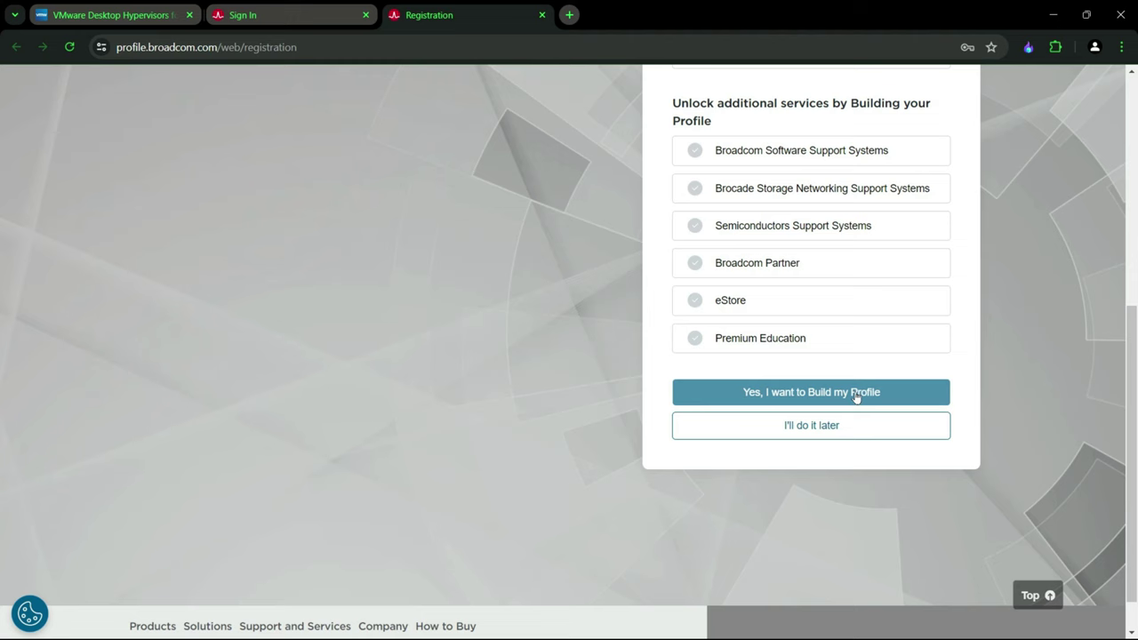
{"action": "left_click", "coordinate": [848, 425]}
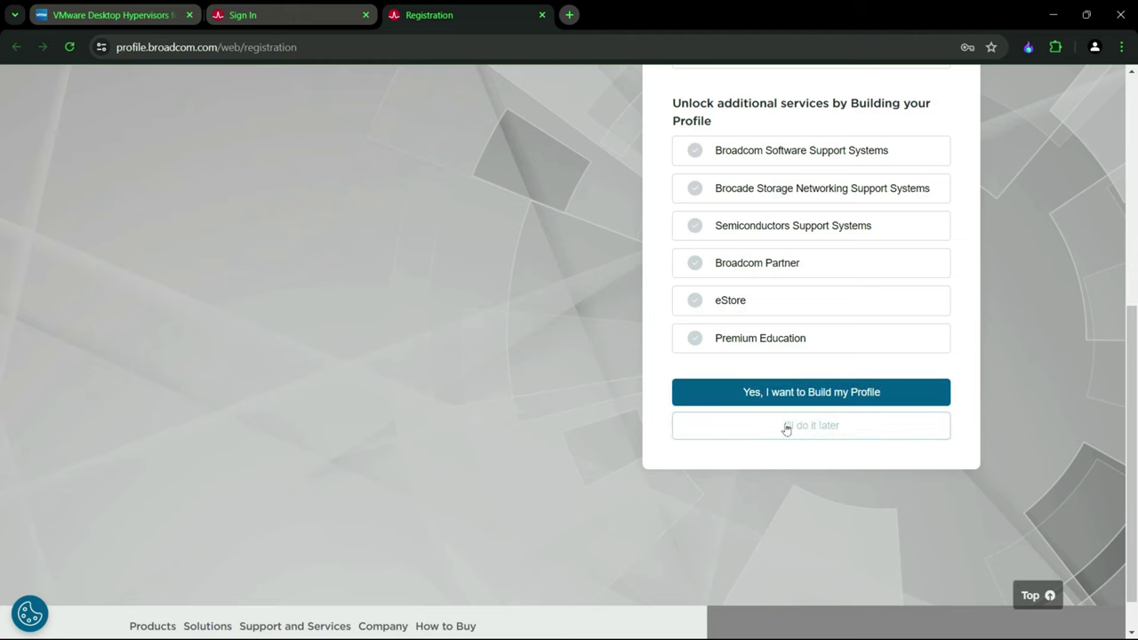
{"action": "left_click", "coordinate": [800, 426]}
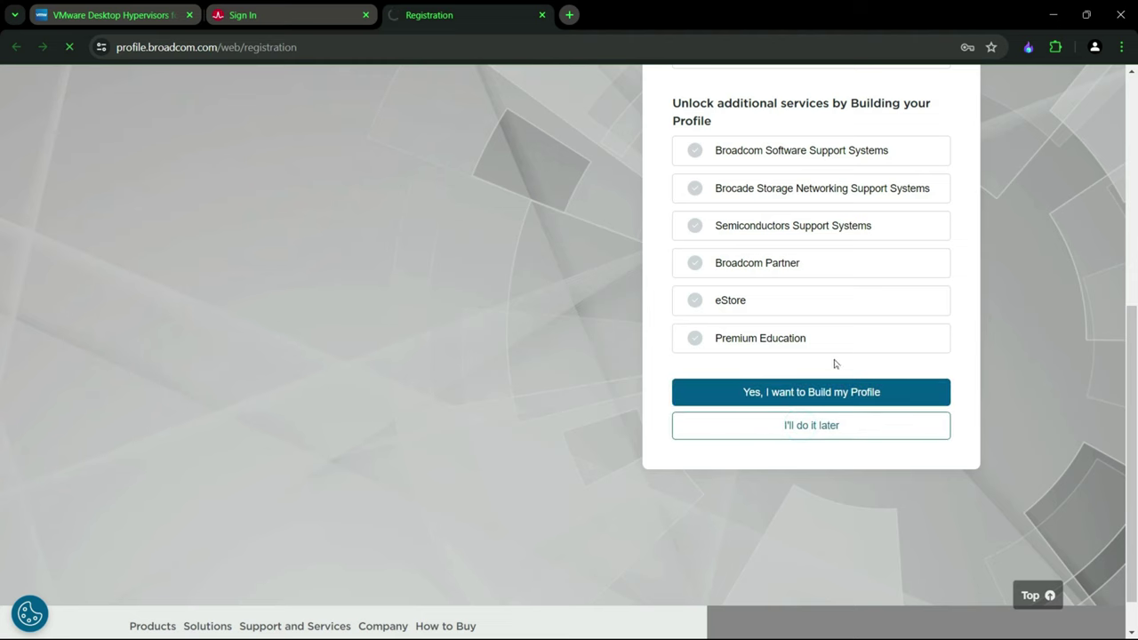
{"action": "scroll", "coordinate": [587, 491], "scroll_direction": "down", "scroll_amount": 3}
{"action": "scroll", "coordinate": [665, 219], "scroll_direction": "up", "scroll_amount": 3}
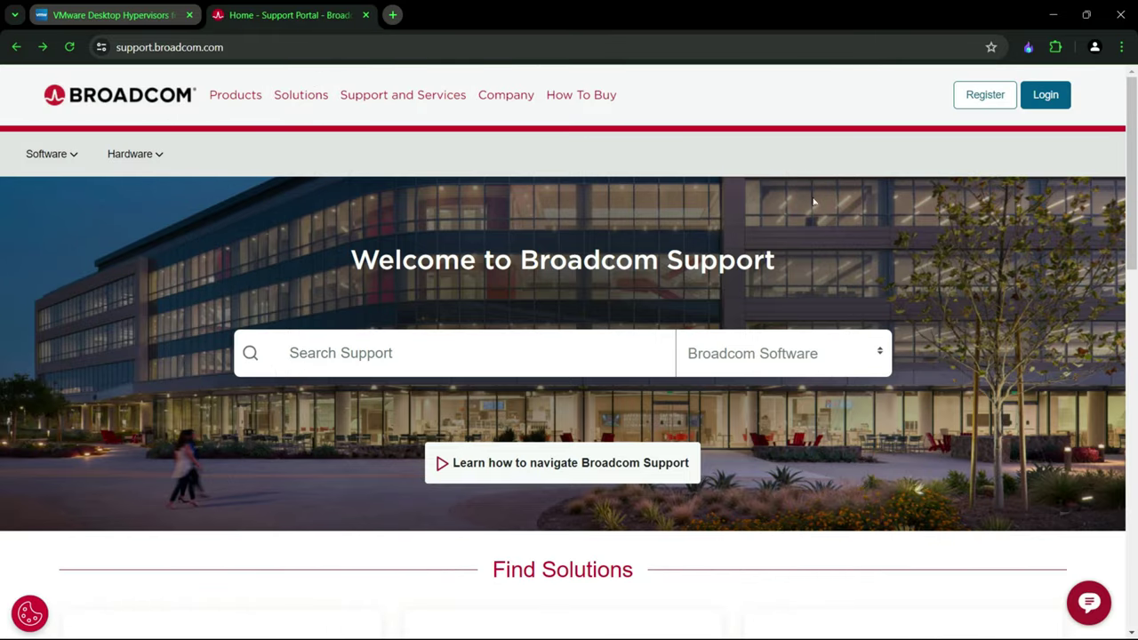
Open the portal's login page and reopen the sign-in through the Fusion or Workstation download link on the VMware Desktop Hypervisors page
{"action": "left_click", "coordinate": [1047, 101]}
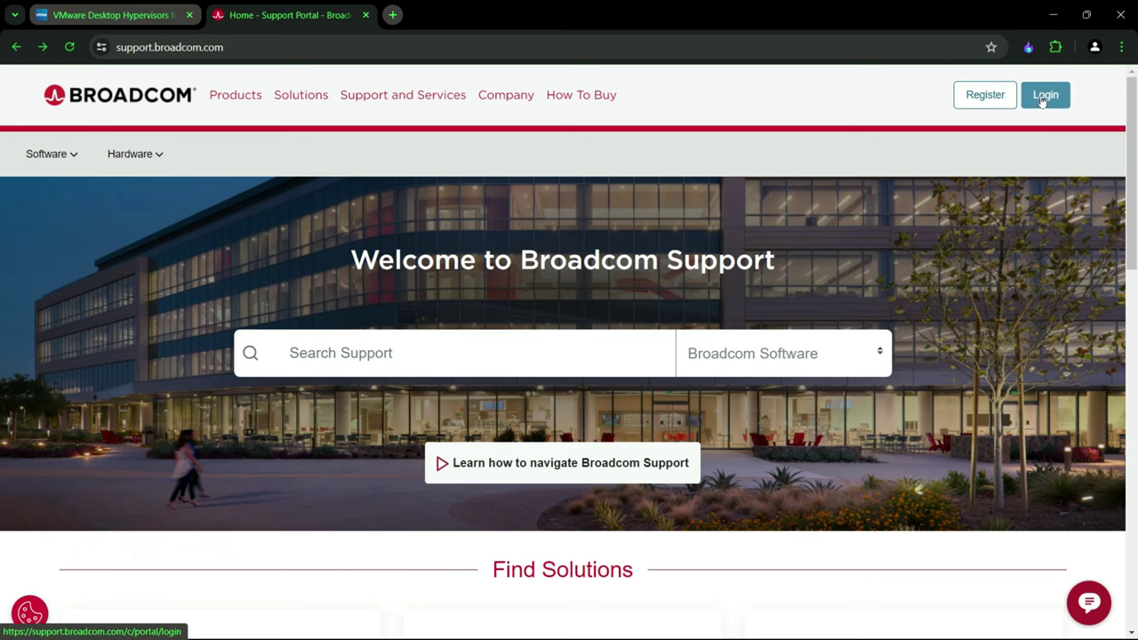
{"action": "left_click", "coordinate": [1047, 103]}
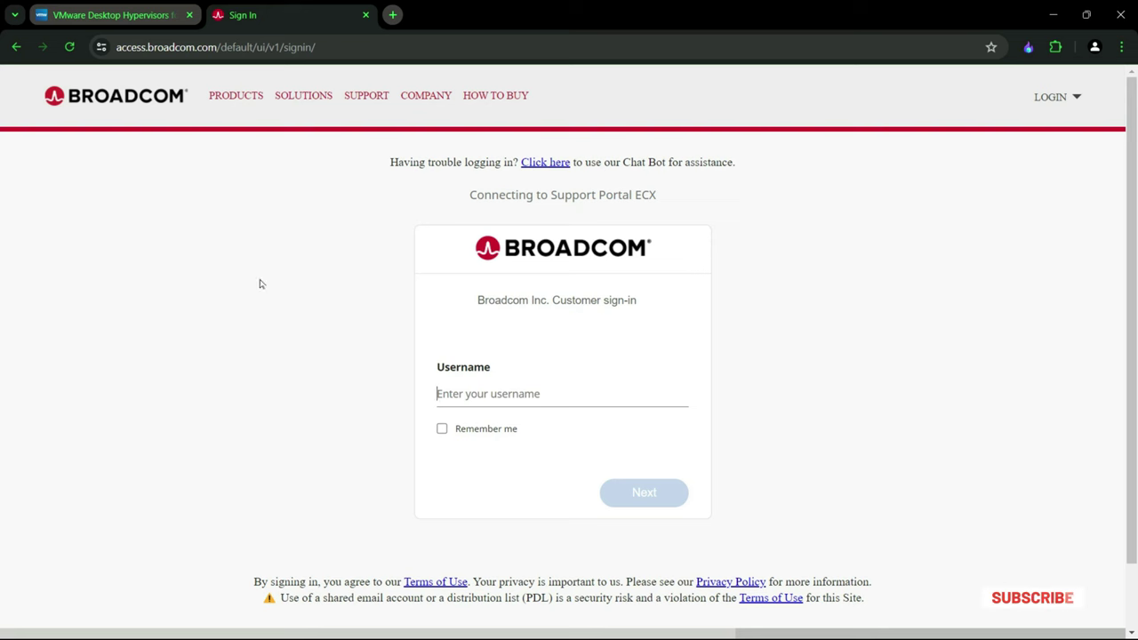
{"action": "key", "text": "ctrl+shift+Tab"}
{"action": "scroll", "coordinate": [569, 356], "scroll_direction": "down", "scroll_amount": 1}
{"action": "scroll", "coordinate": [568, 356], "scroll_direction": "up", "scroll_amount": 1}
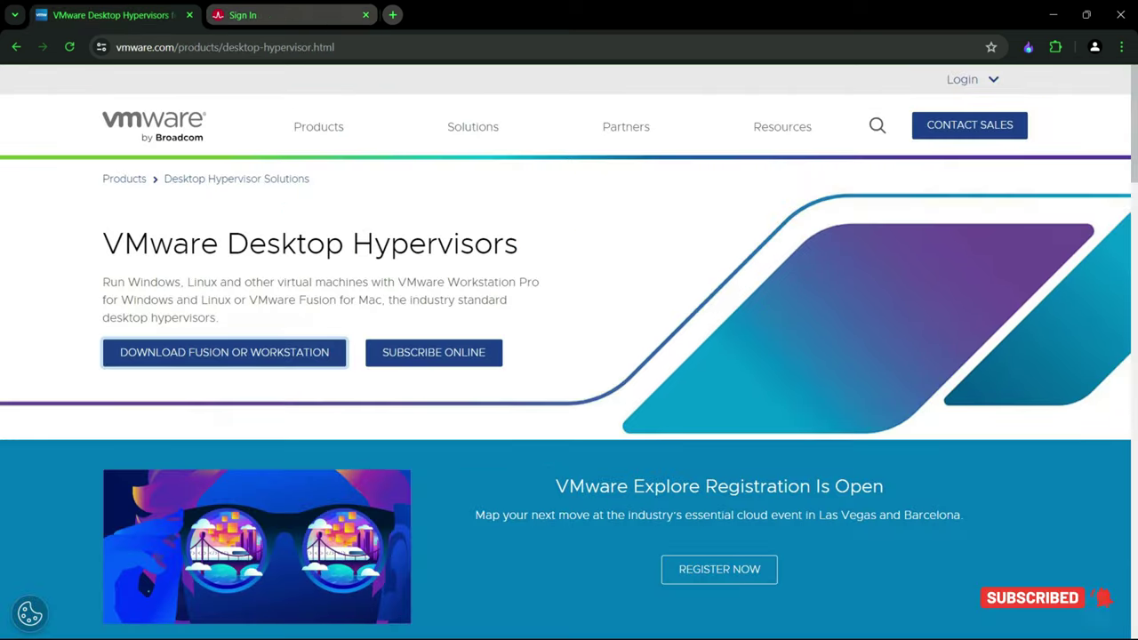
{"action": "left_click", "coordinate": [269, 356]}
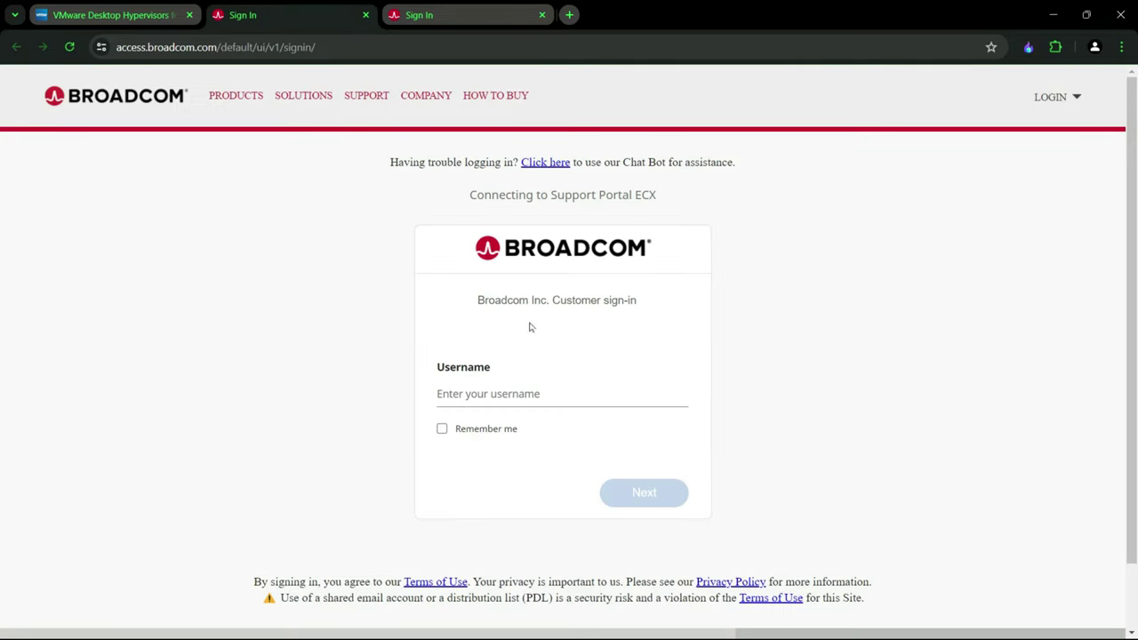
Enter the registered email address as the username, enable Remember me and continue to the password entry
{"action": "left_click", "coordinate": [503, 393]}
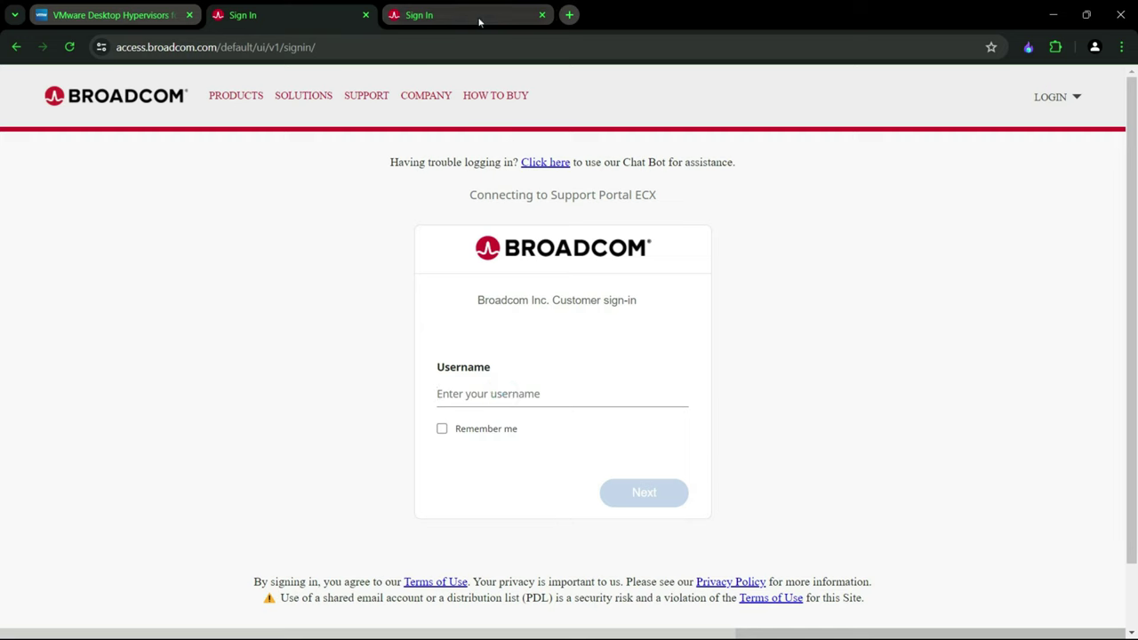
{"action": "scroll", "coordinate": [506, 310], "scroll_direction": "down", "scroll_amount": 1}
{"action": "scroll", "coordinate": [471, 364], "scroll_direction": "up", "scroll_amount": 1}
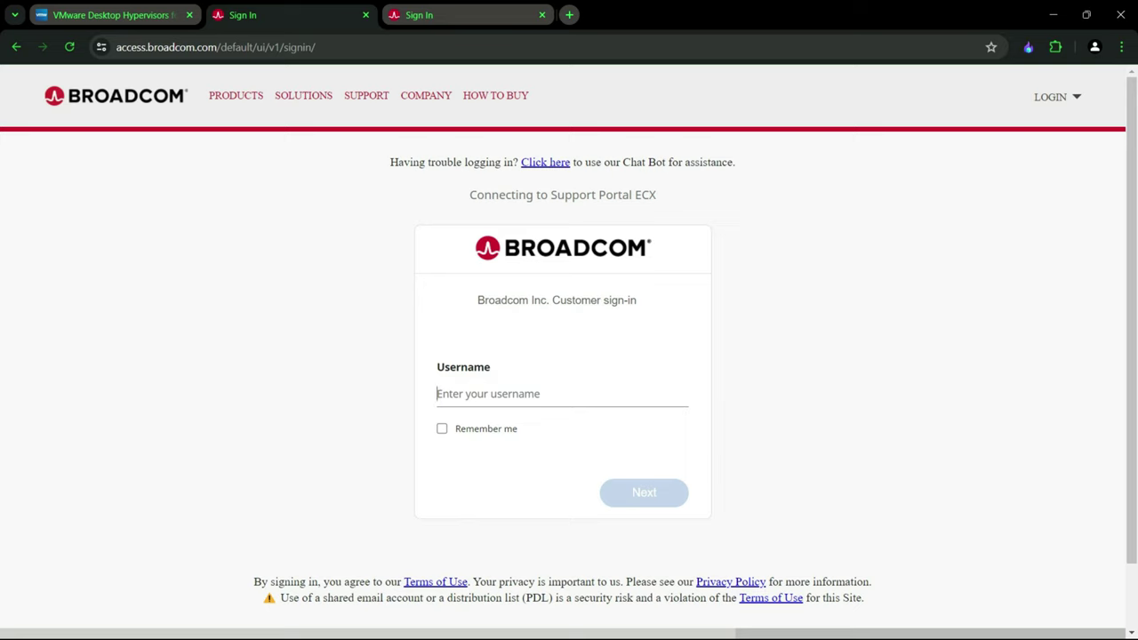
{"action": "left_click", "coordinate": [478, 393]}
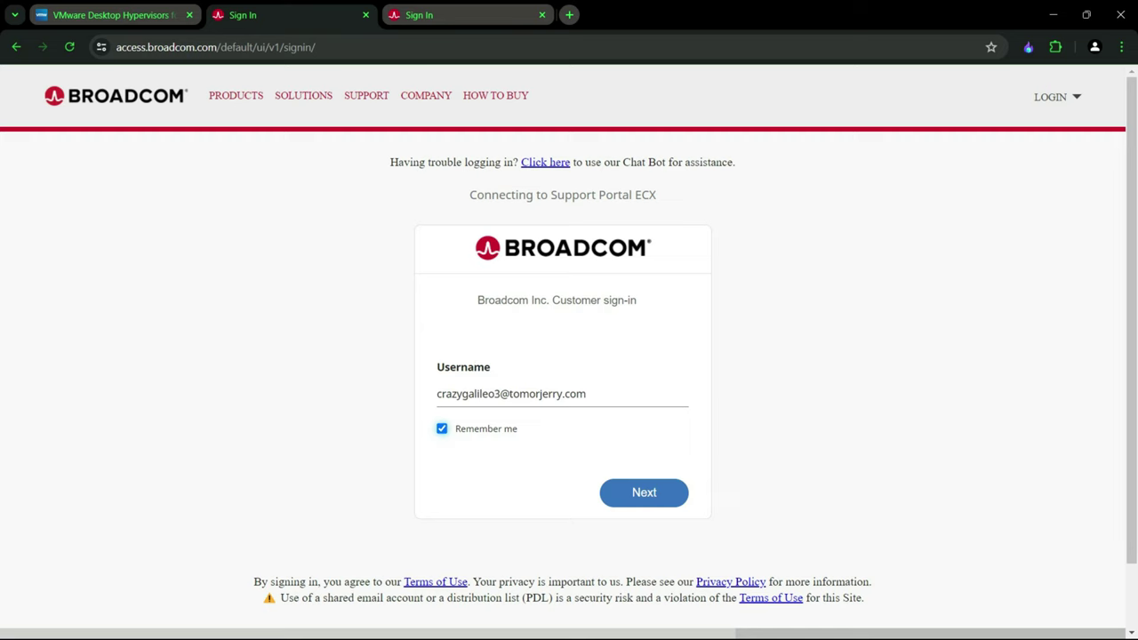
{"action": "left_click", "coordinate": [642, 501]}
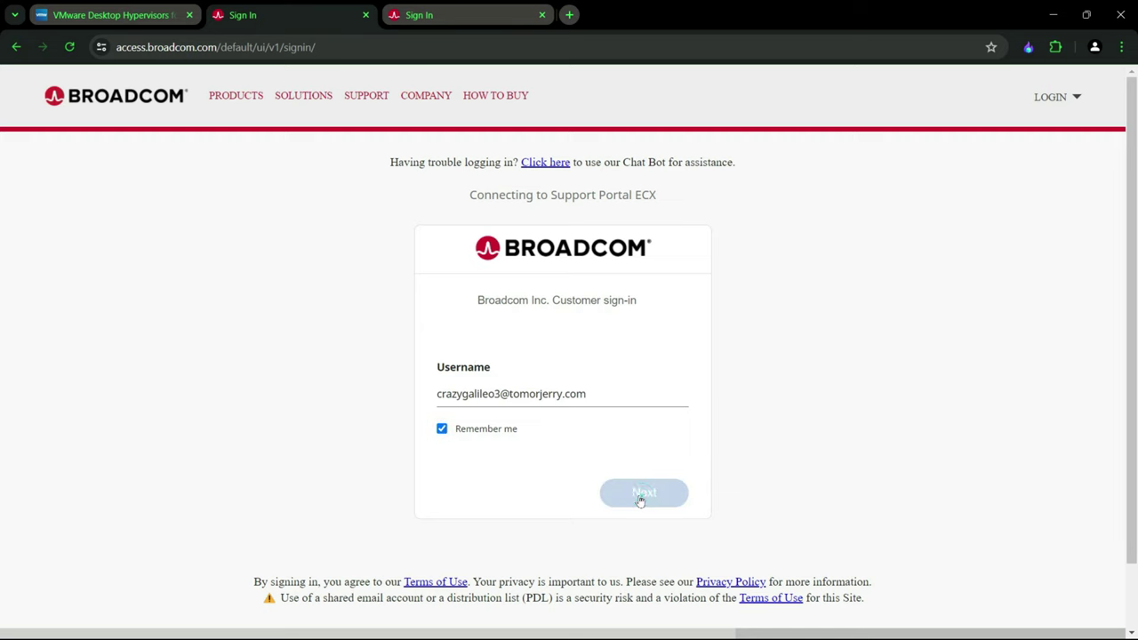
{"action": "left_click", "coordinate": [469, 391]}
{"action": "left_click", "coordinate": [521, 437]}
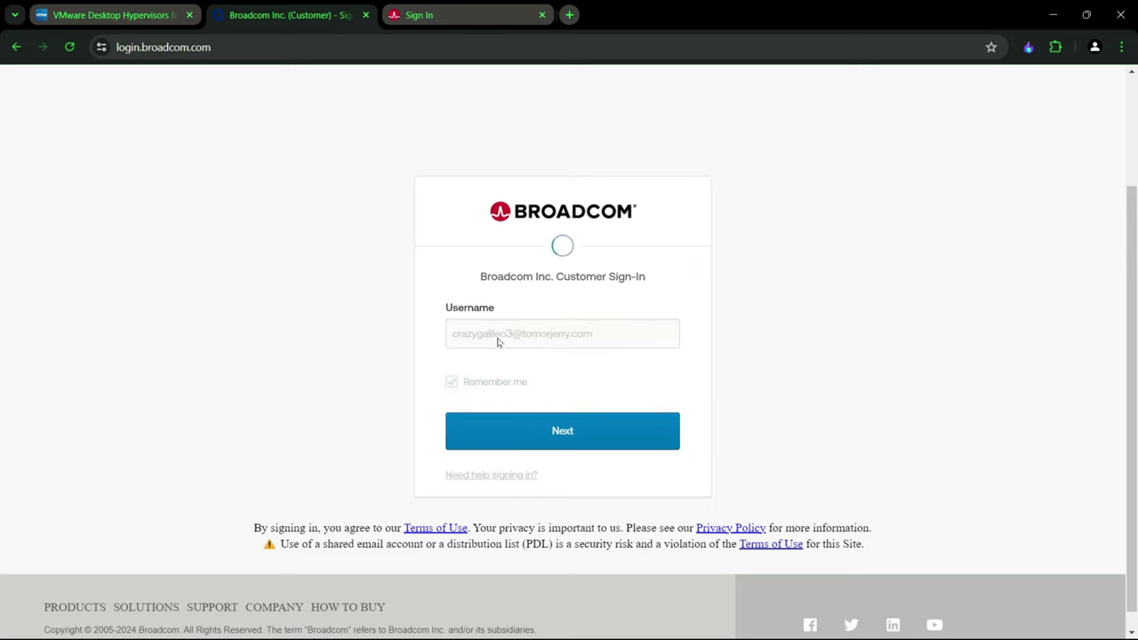
Enter the account password and sign in to the Broadcom Support Portal
{"action": "type", "text": "******"}
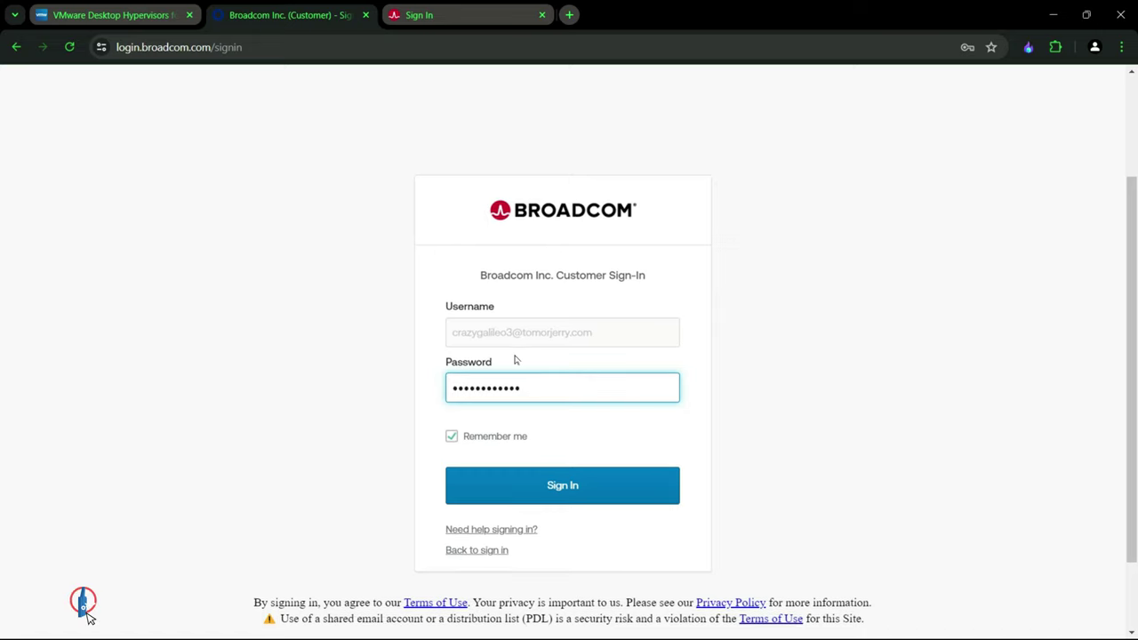
{"action": "scroll", "coordinate": [516, 361], "scroll_direction": "down", "scroll_amount": 1}
{"action": "left_click", "coordinate": [557, 419]}
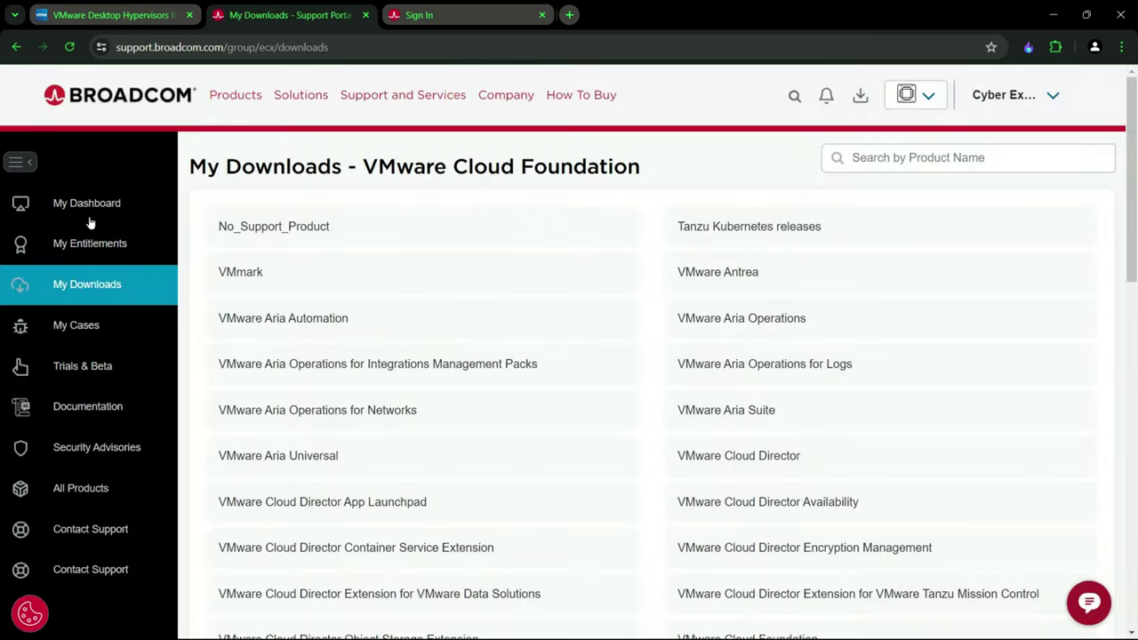
Open My Dashboard and step through its introductory tour until it is finished
{"action": "left_click", "coordinate": [90, 217]}
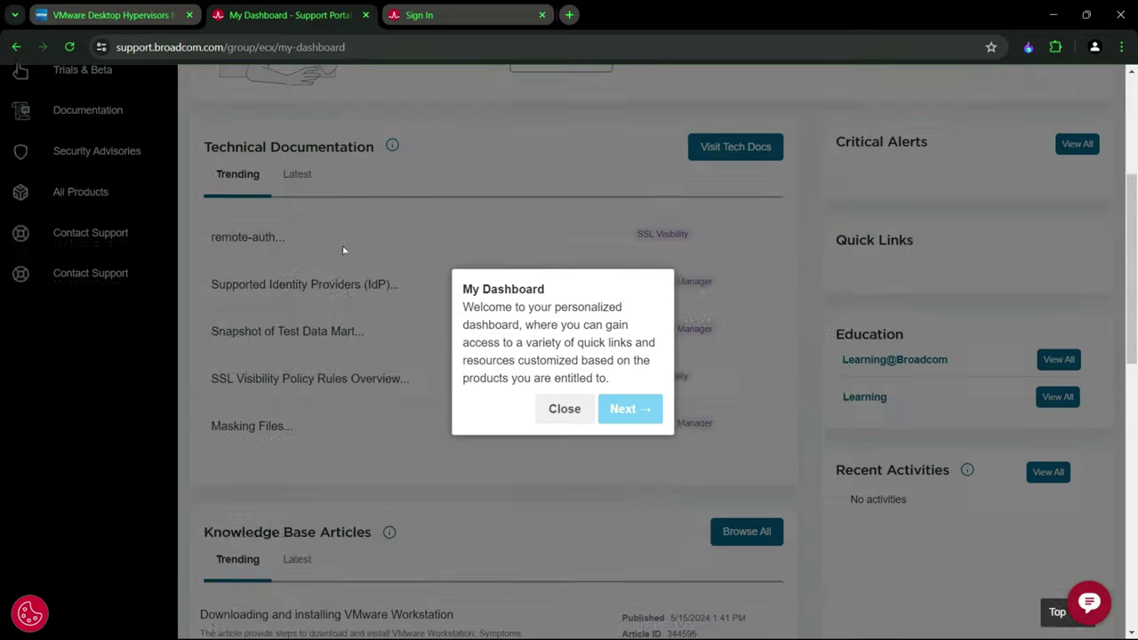
{"action": "left_click", "coordinate": [629, 417]}
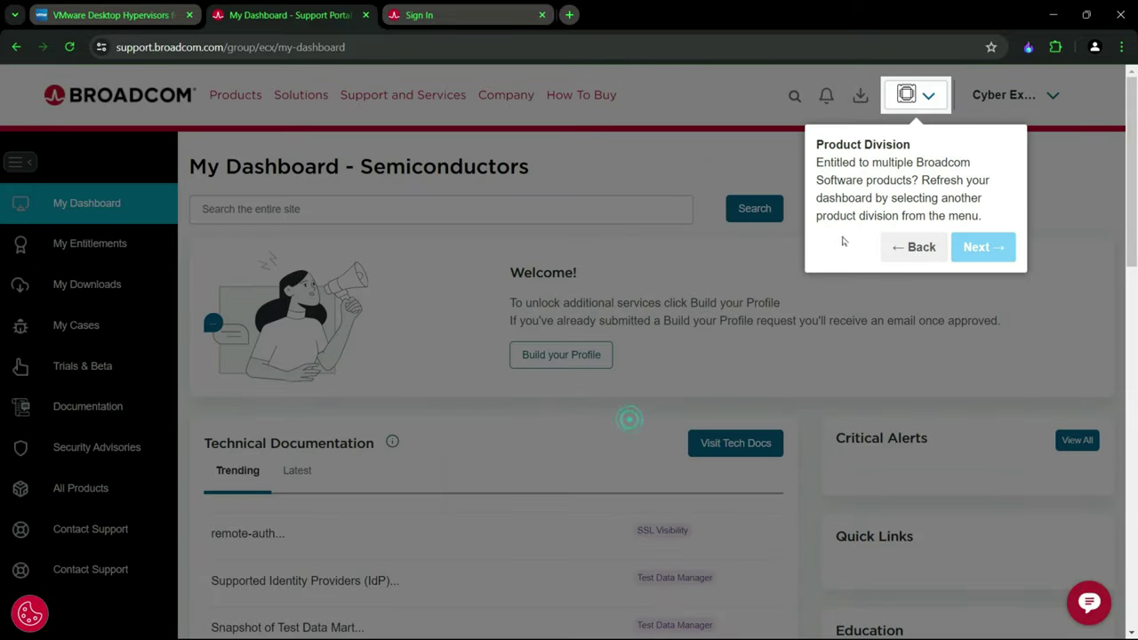
{"action": "left_click", "coordinate": [957, 255]}
{"action": "left_click", "coordinate": [921, 228]}
{"action": "left_click", "coordinate": [908, 283]}
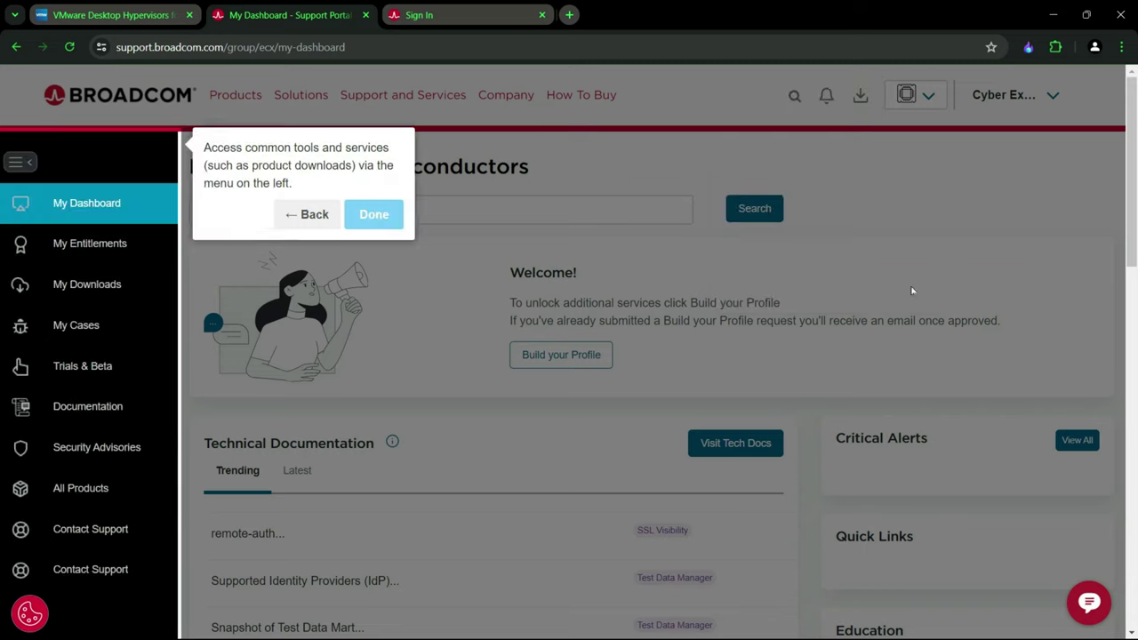
{"action": "left_click", "coordinate": [396, 213]}
Open My Downloads and switch the product division to VMware Cloud Foundation
{"action": "scroll", "coordinate": [397, 267], "scroll_direction": "down", "scroll_amount": 4}
{"action": "scroll", "coordinate": [113, 314], "scroll_direction": "up", "scroll_amount": 4}
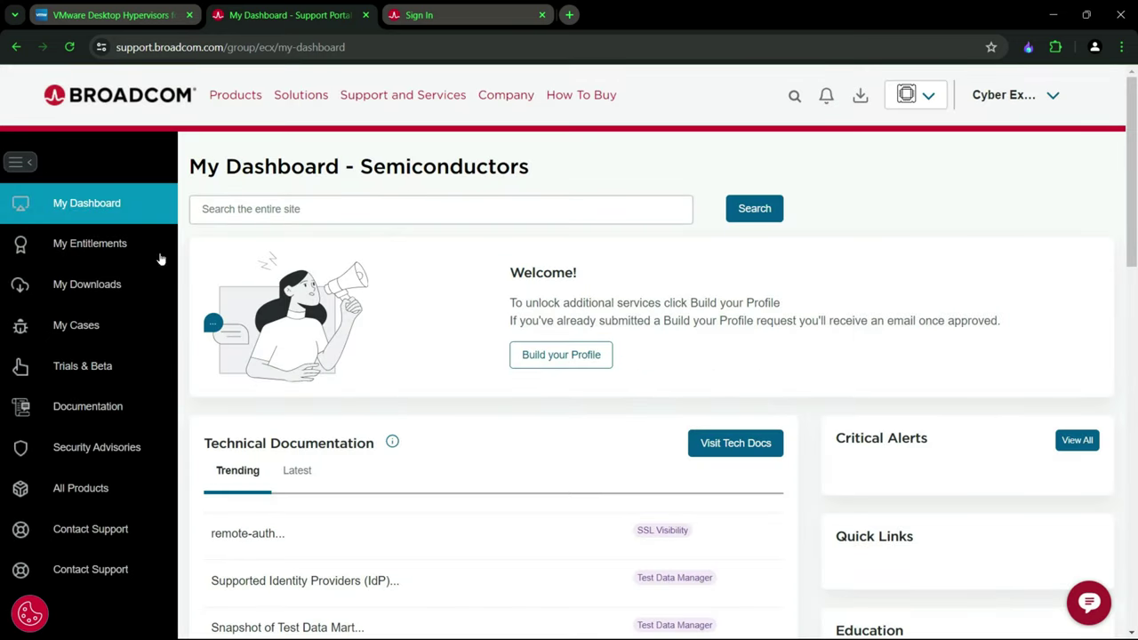
{"action": "scroll", "coordinate": [434, 238], "scroll_direction": "down", "scroll_amount": 3}
{"action": "scroll", "coordinate": [435, 238], "scroll_direction": "up", "scroll_amount": 2}
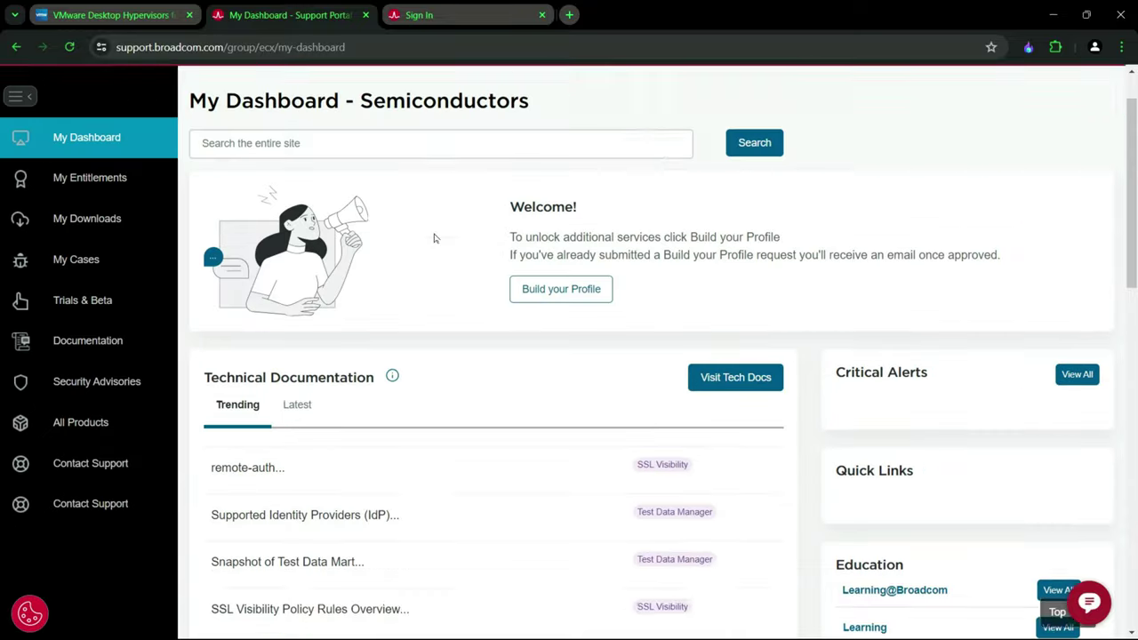
{"action": "scroll", "coordinate": [435, 238], "scroll_direction": "up", "scroll_amount": 1}
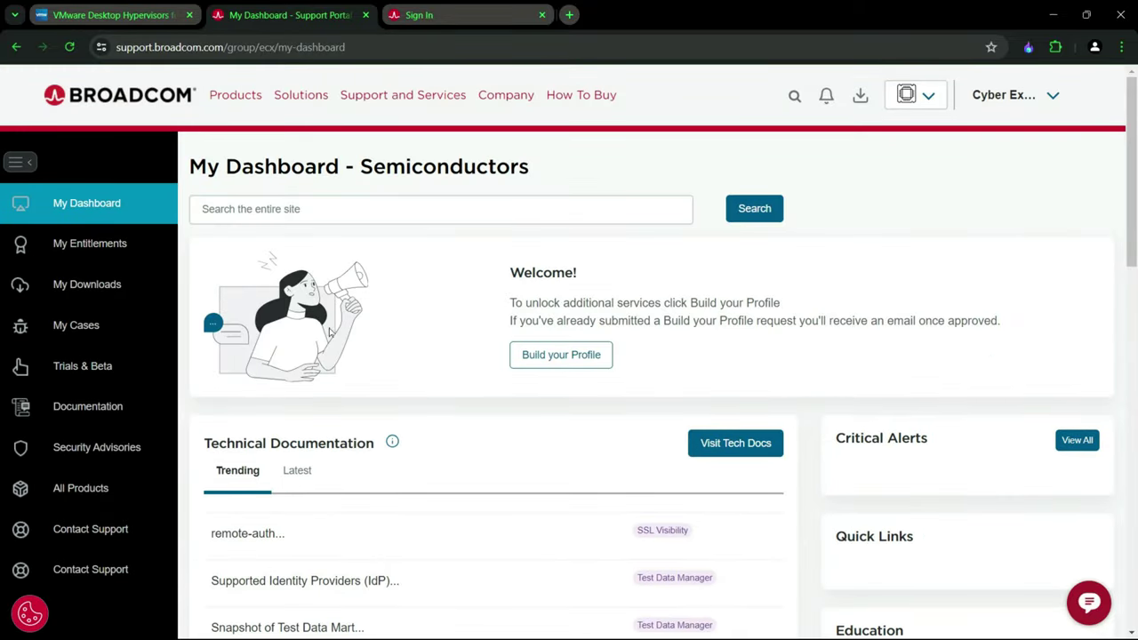
{"action": "scroll", "coordinate": [464, 208], "scroll_direction": "down", "scroll_amount": 2}
{"action": "scroll", "coordinate": [464, 208], "scroll_direction": "up", "scroll_amount": 2}
{"action": "left_click", "coordinate": [65, 291]}
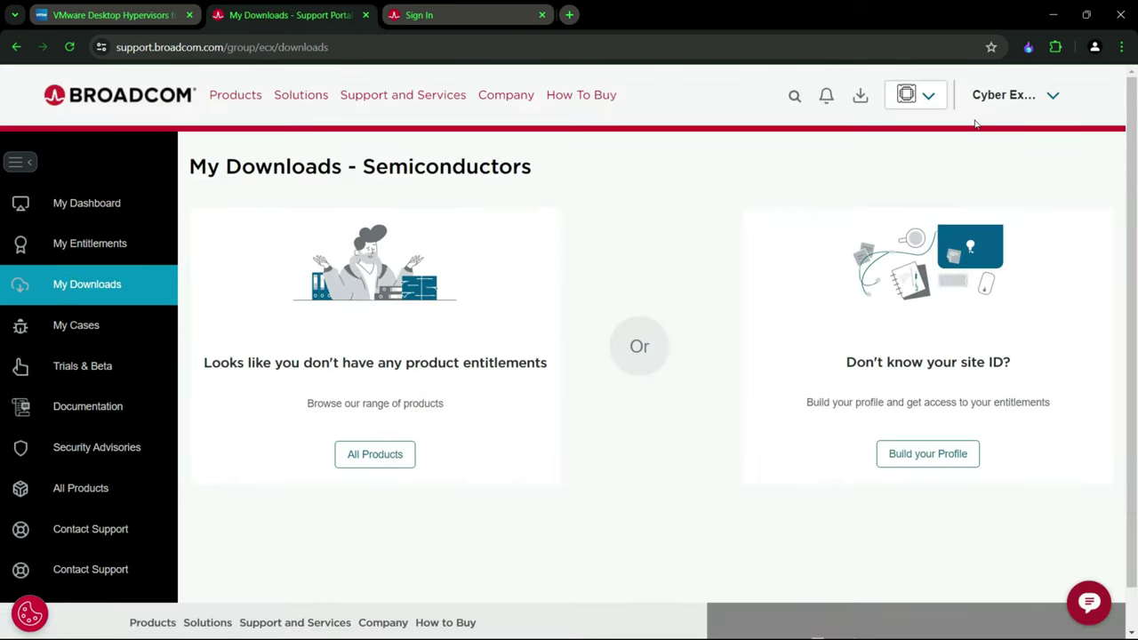
{"action": "left_click", "coordinate": [929, 99]}
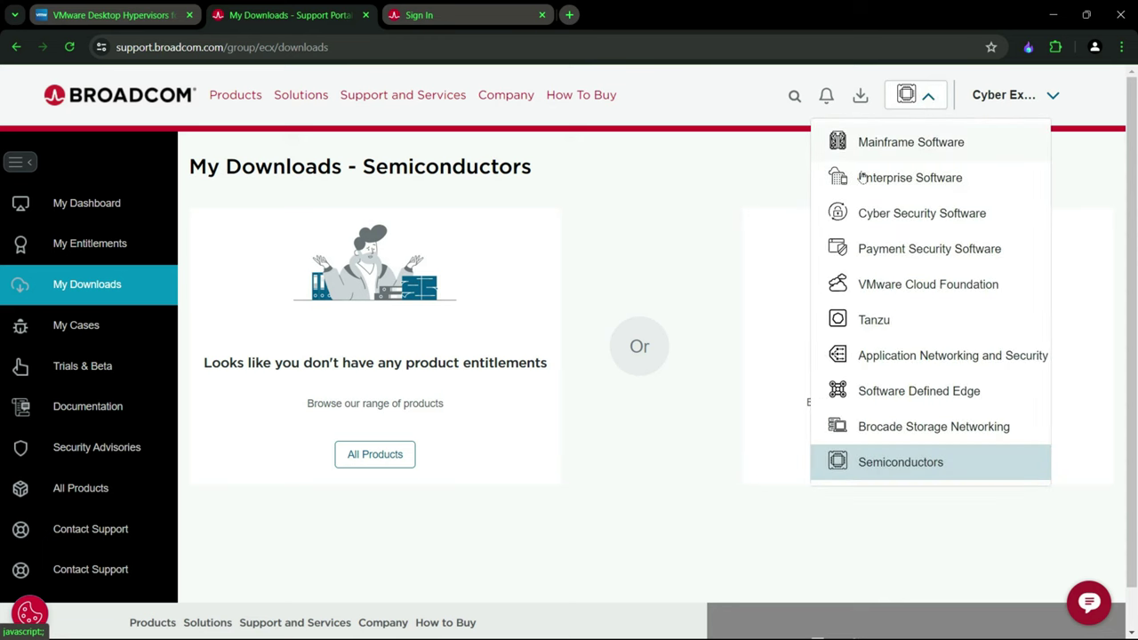
{"action": "left_click", "coordinate": [908, 286]}
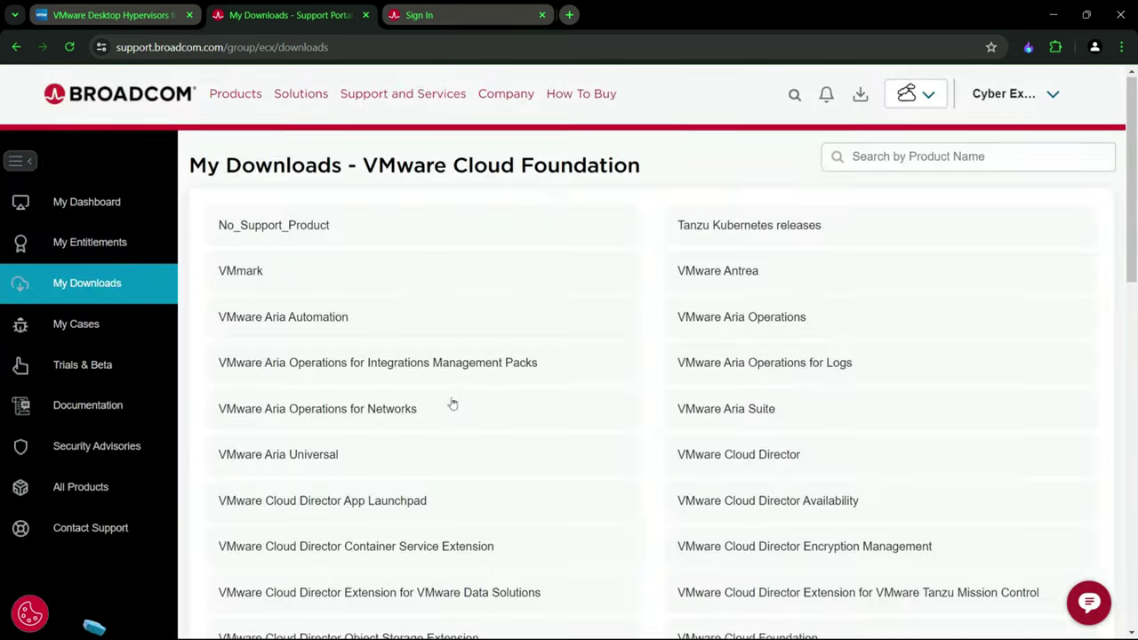
Search the VMware Cloud Foundation downloads for "VMware Workstation Pro"
{"action": "scroll", "coordinate": [452, 405], "scroll_direction": "down", "scroll_amount": 8}
{"action": "scroll", "coordinate": [454, 408], "scroll_direction": "up", "scroll_amount": 5}
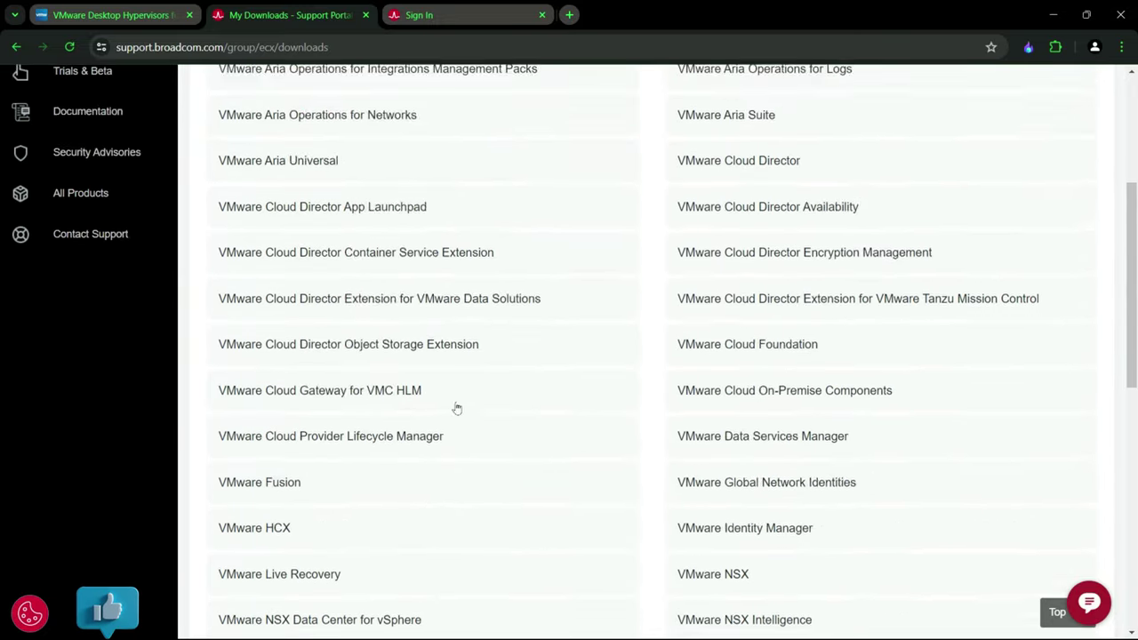
{"action": "scroll", "coordinate": [456, 408], "scroll_direction": "up", "scroll_amount": 3}
{"action": "scroll", "coordinate": [582, 400], "scroll_direction": "down", "scroll_amount": 4}
{"action": "scroll", "coordinate": [576, 413], "scroll_direction": "up", "scroll_amount": 4}
{"action": "left_click", "coordinate": [871, 158]}
{"action": "type", "text": "VMware Workstation Pro"}
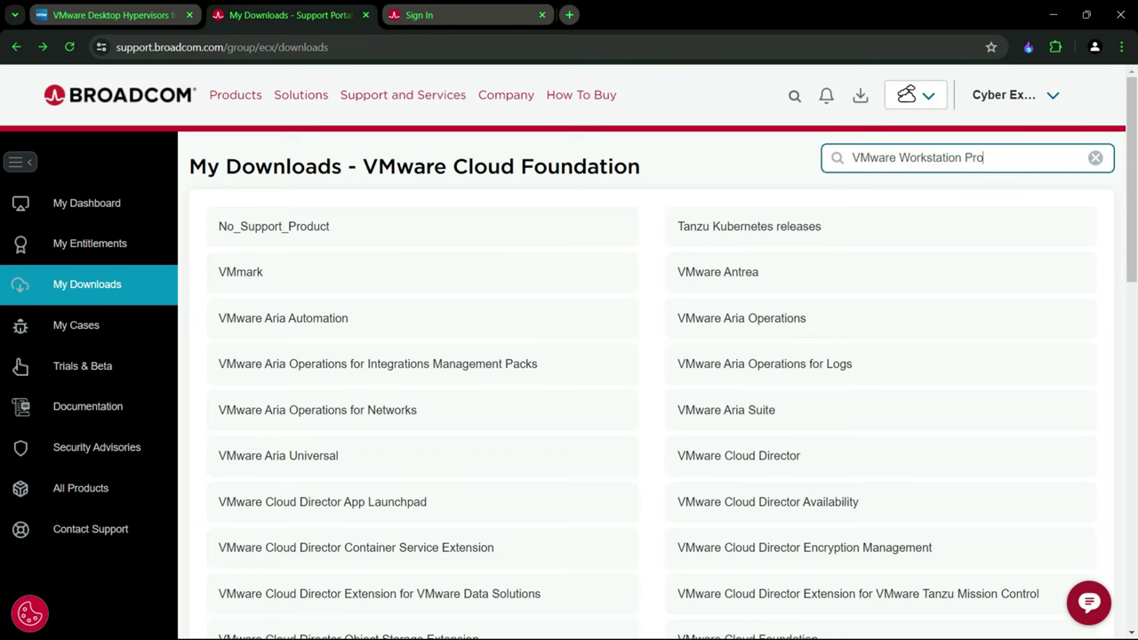
{"action": "key", "text": "Return"}
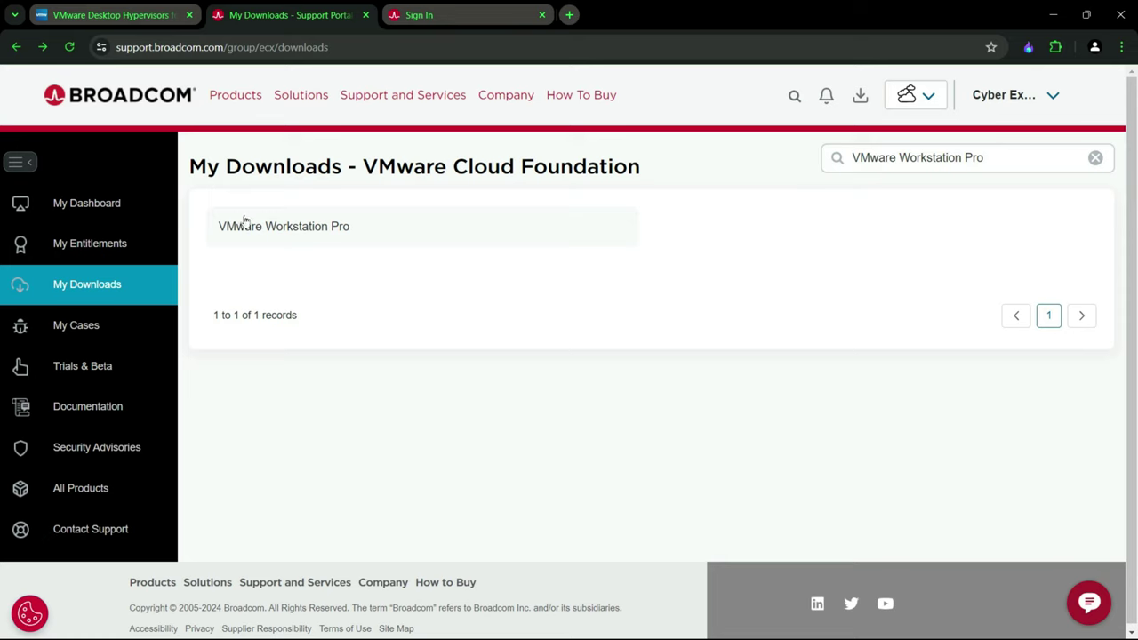
Open the VMware Workstation Pro product and expand the releases of VMware Workstation Pro 17.0 for Personal Use (Windows)
{"action": "left_click", "coordinate": [310, 230]}
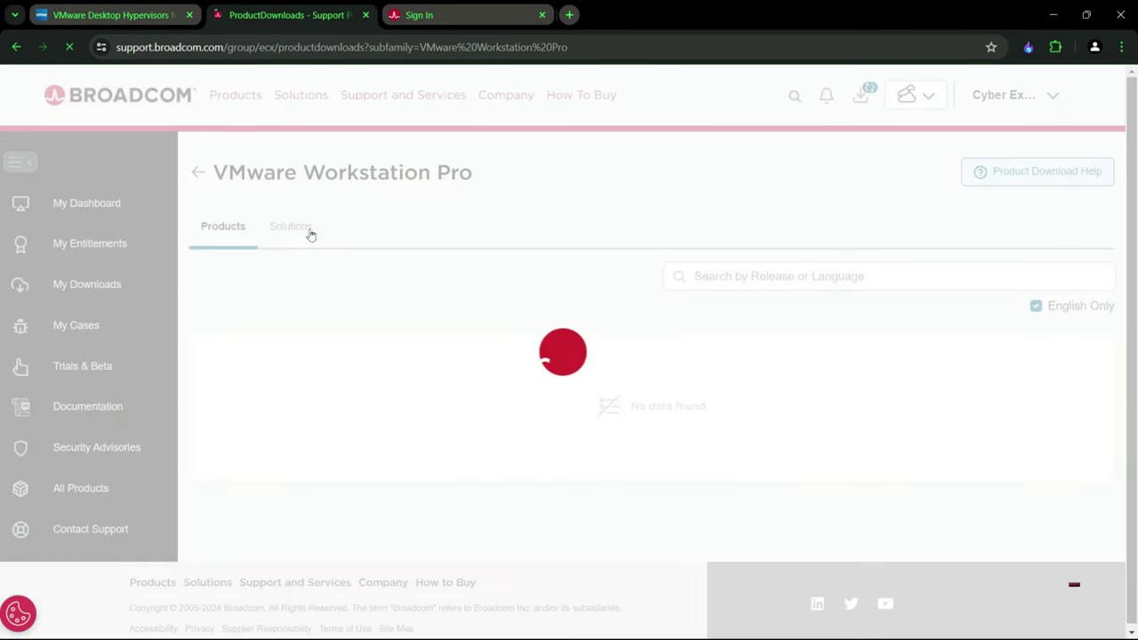
{"action": "scroll", "coordinate": [241, 249], "scroll_direction": "down", "scroll_amount": 2}
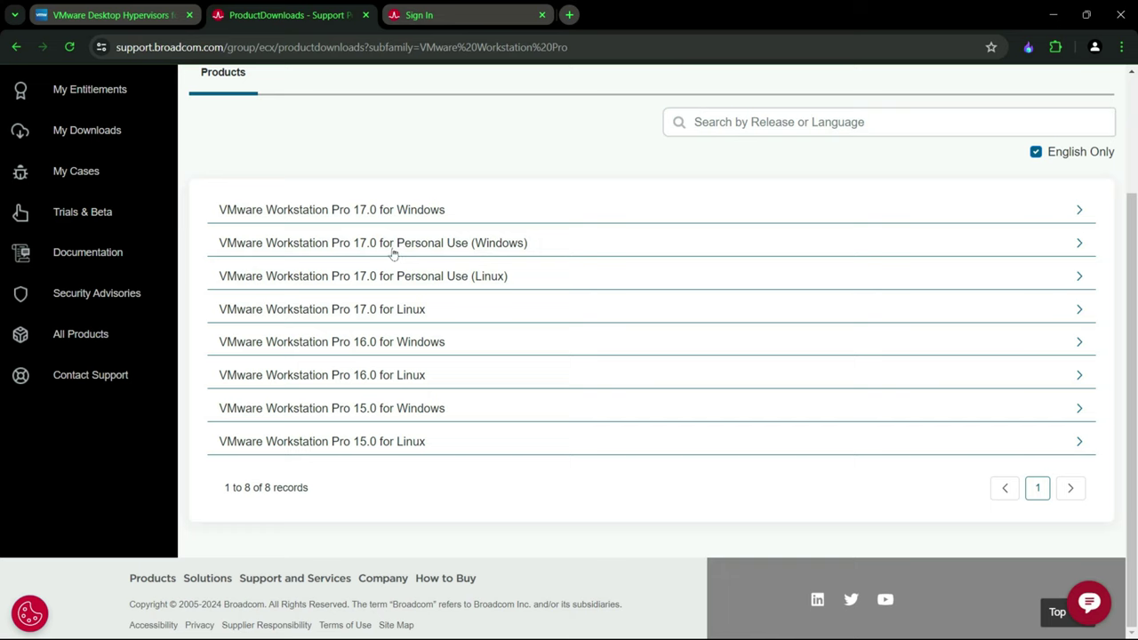
{"action": "left_click", "coordinate": [458, 252]}
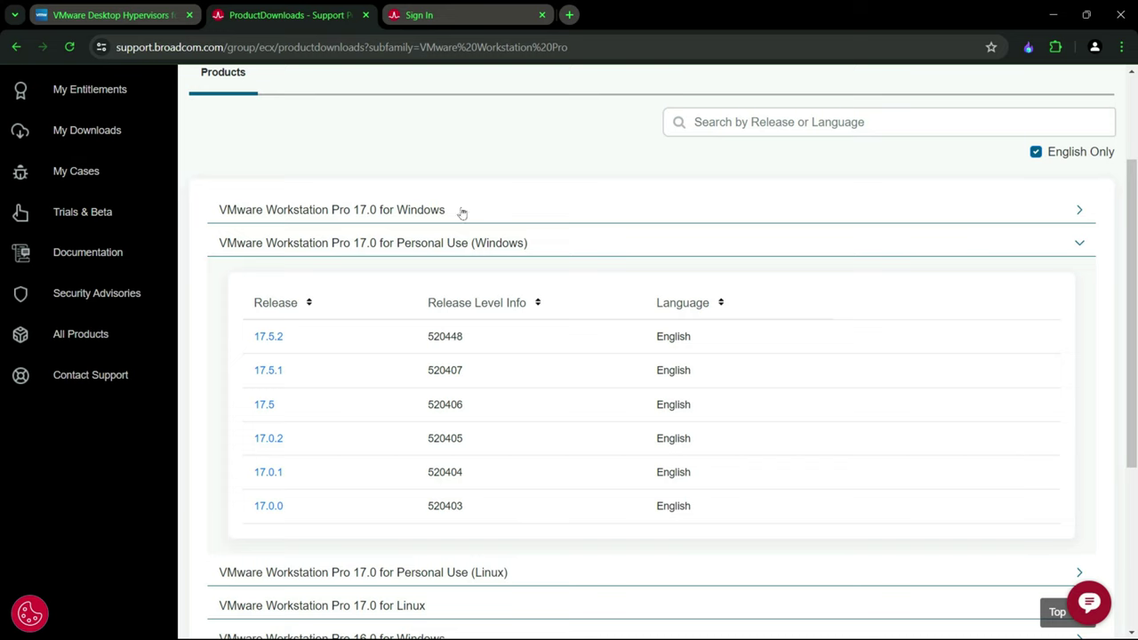
View the available releases of VMware Workstation Pro 17.0 for Personal Use (Linux), then collapse the list
{"action": "left_click", "coordinate": [374, 235]}
{"action": "left_click", "coordinate": [452, 277]}
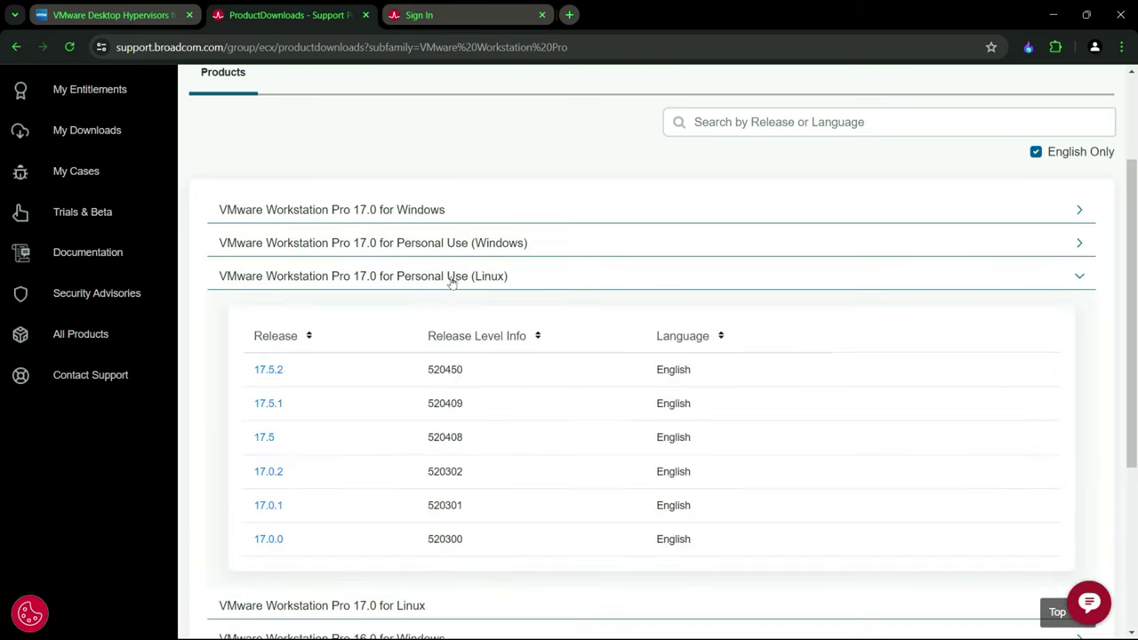
{"action": "left_click", "coordinate": [451, 276]}
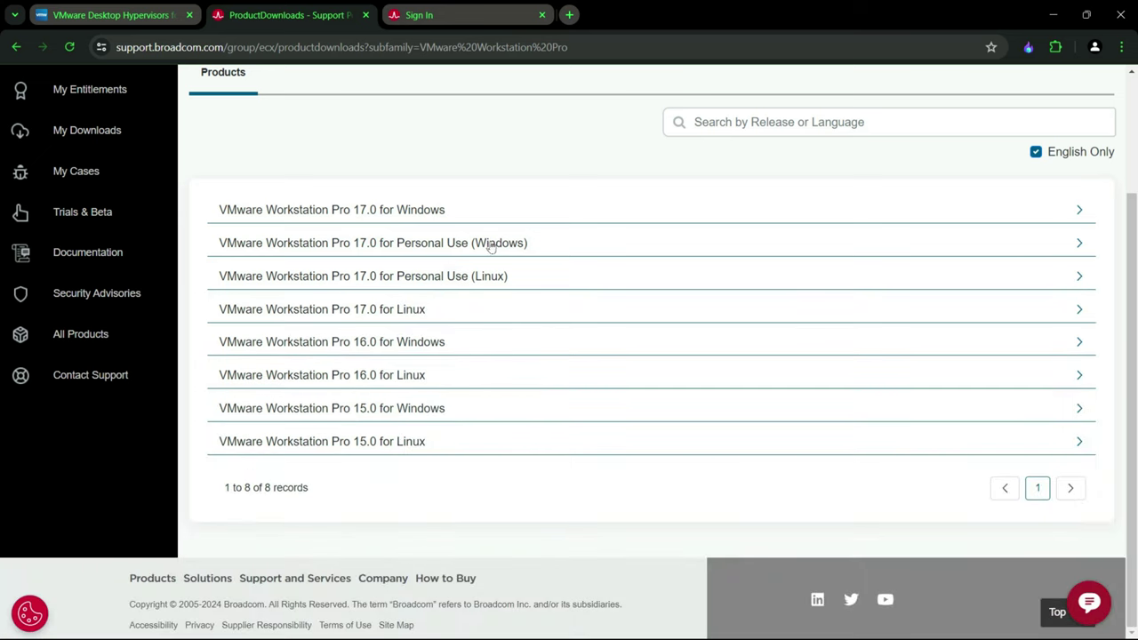
Open release 17.5.2 of VMware Workstation Pro 17.0 for Personal Use (Windows) and agree to its Terms and Conditions
{"action": "left_click", "coordinate": [447, 240]}
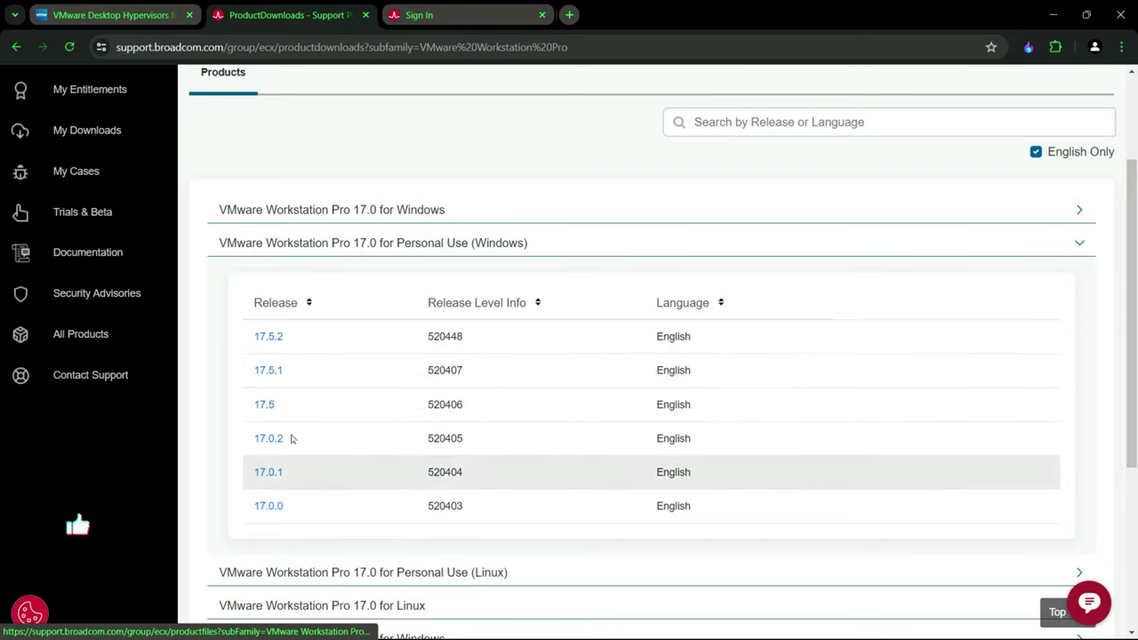
{"action": "left_click", "coordinate": [269, 340]}
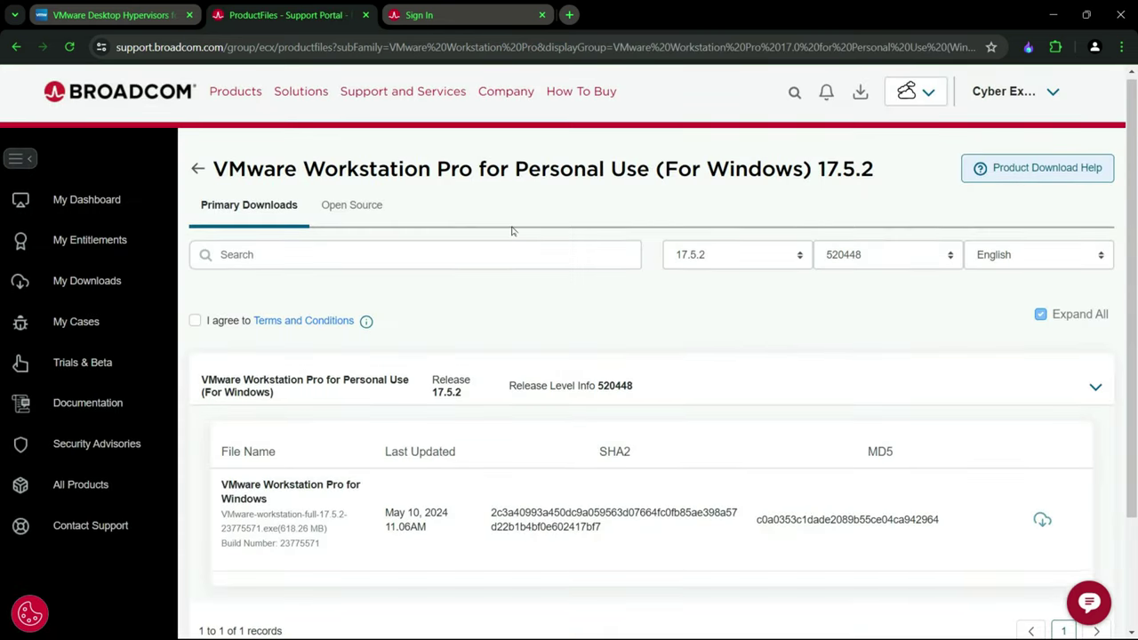
{"action": "left_click", "coordinate": [194, 324]}
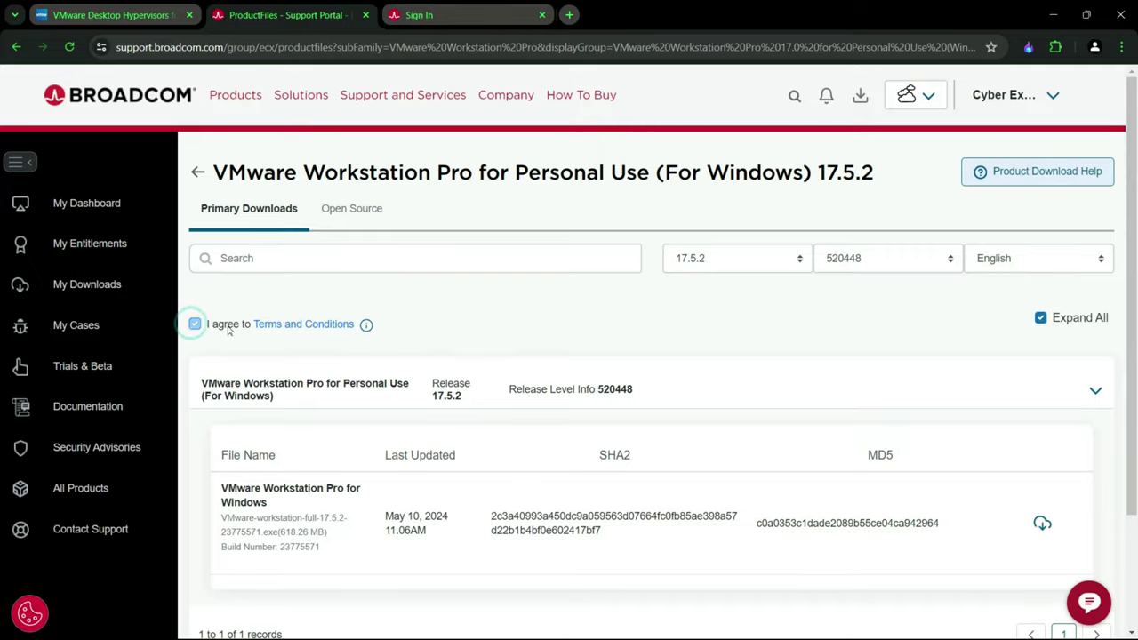
{"action": "scroll", "coordinate": [355, 284], "scroll_direction": "down", "scroll_amount": 1}
{"action": "scroll", "coordinate": [258, 258], "scroll_direction": "up", "scroll_amount": 1}
{"action": "scroll", "coordinate": [302, 329], "scroll_direction": "down", "scroll_amount": 1}
{"action": "scroll", "coordinate": [800, 455], "scroll_direction": "up", "scroll_amount": 1}
{"action": "scroll", "coordinate": [800, 455], "scroll_direction": "down", "scroll_amount": 1}
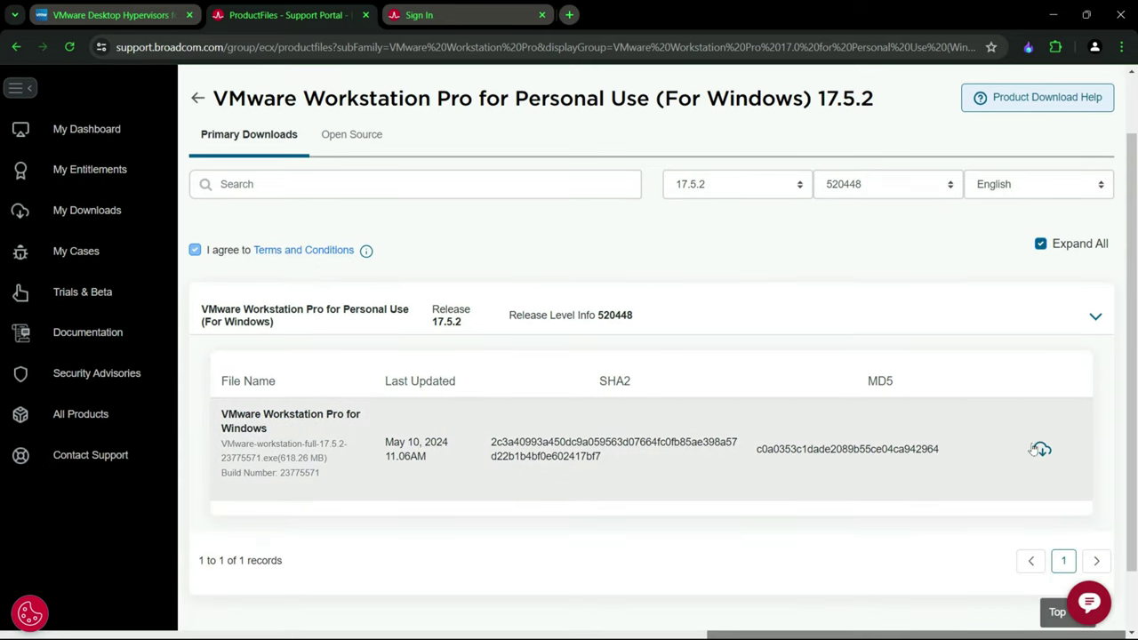
Request the VMware Workstation Pro for Windows installer download and proceed to the additional verification
{"action": "left_click", "coordinate": [1039, 451]}
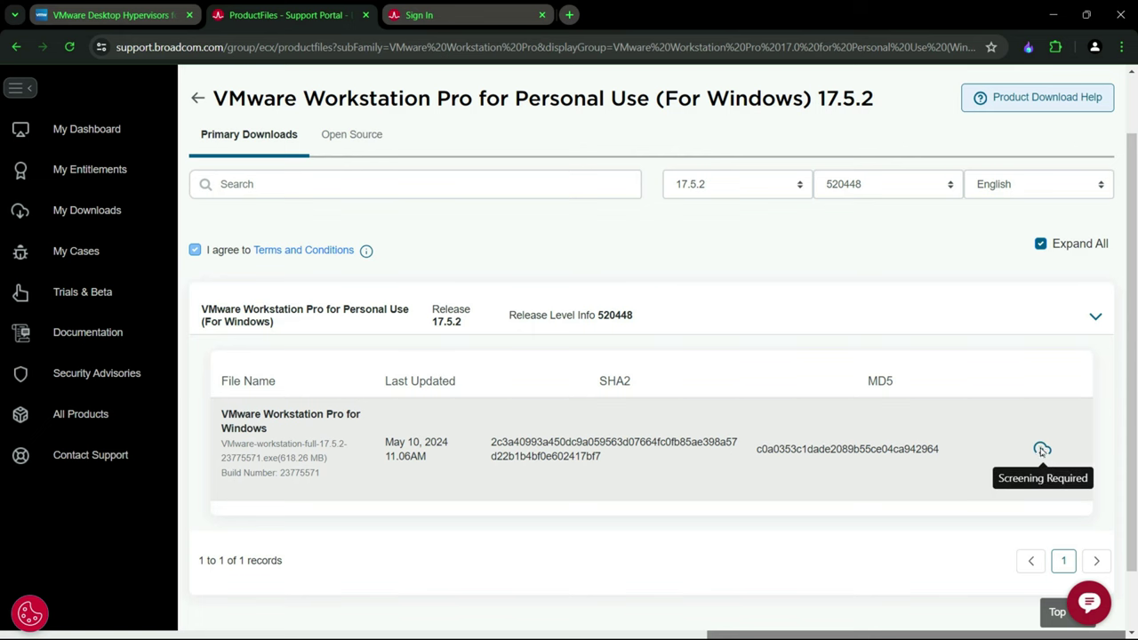
{"action": "left_click", "coordinate": [1042, 451]}
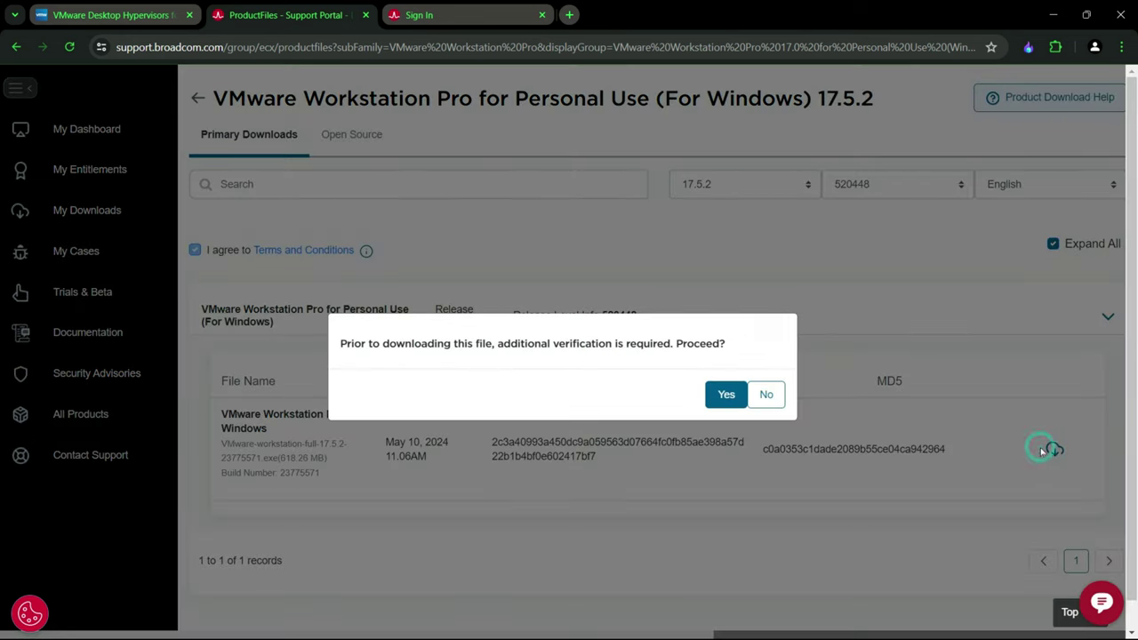
{"action": "left_click", "coordinate": [735, 397]}
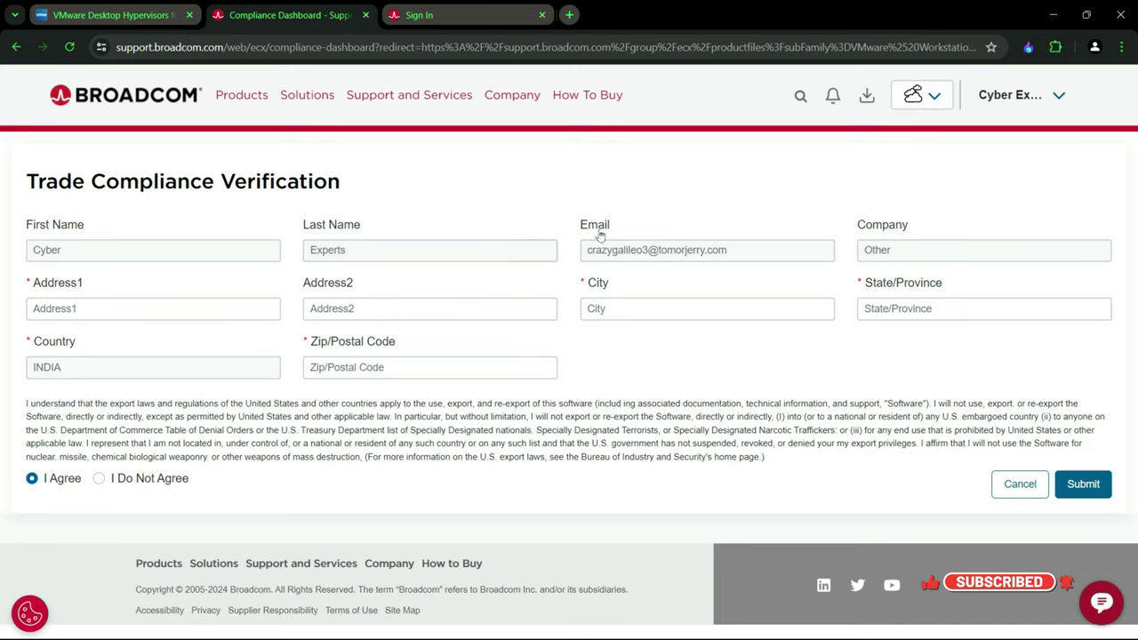
Complete the address, city, state and postal code in the Trade Compliance Verification form, submit it, and decline saving the address in the browser
{"action": "left_click", "coordinate": [124, 309]}
{"action": "left_click", "coordinate": [323, 311]}
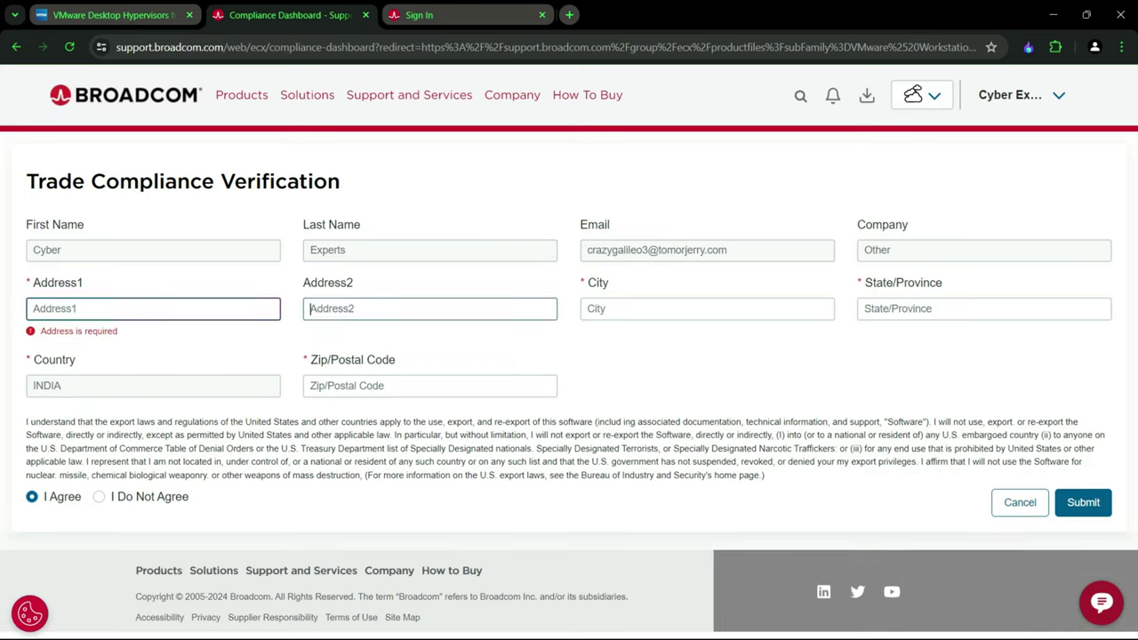
{"action": "left_click", "coordinate": [642, 308]}
{"action": "key", "text": "Tab"}
{"action": "left_click", "coordinate": [878, 307]}
{"action": "left_click", "coordinate": [352, 387]}
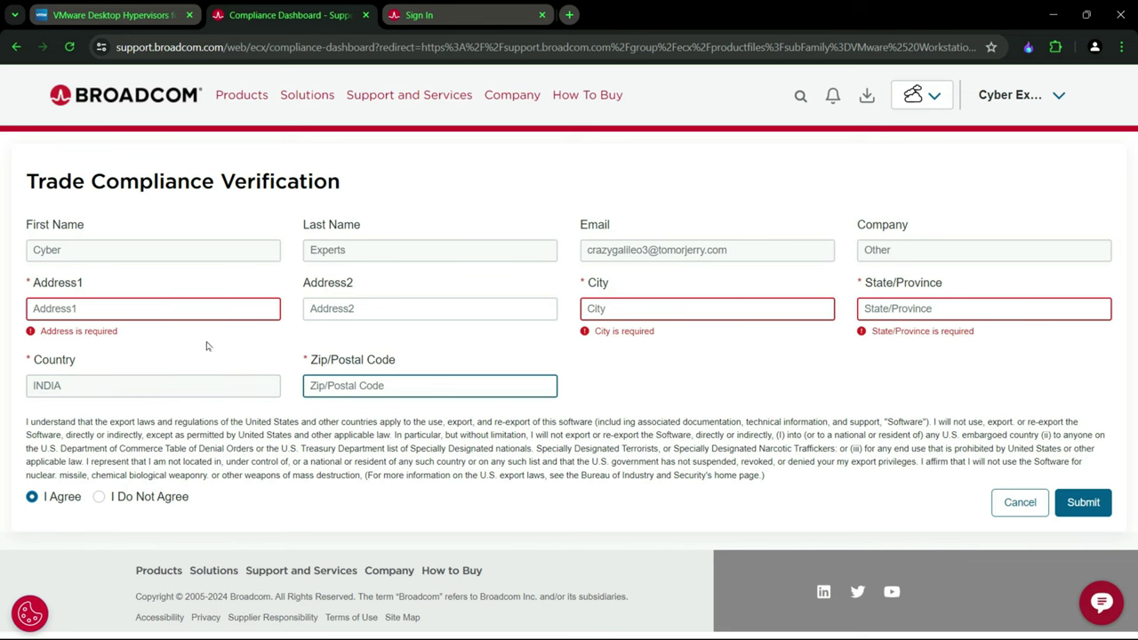
{"action": "left_click", "coordinate": [219, 305]}
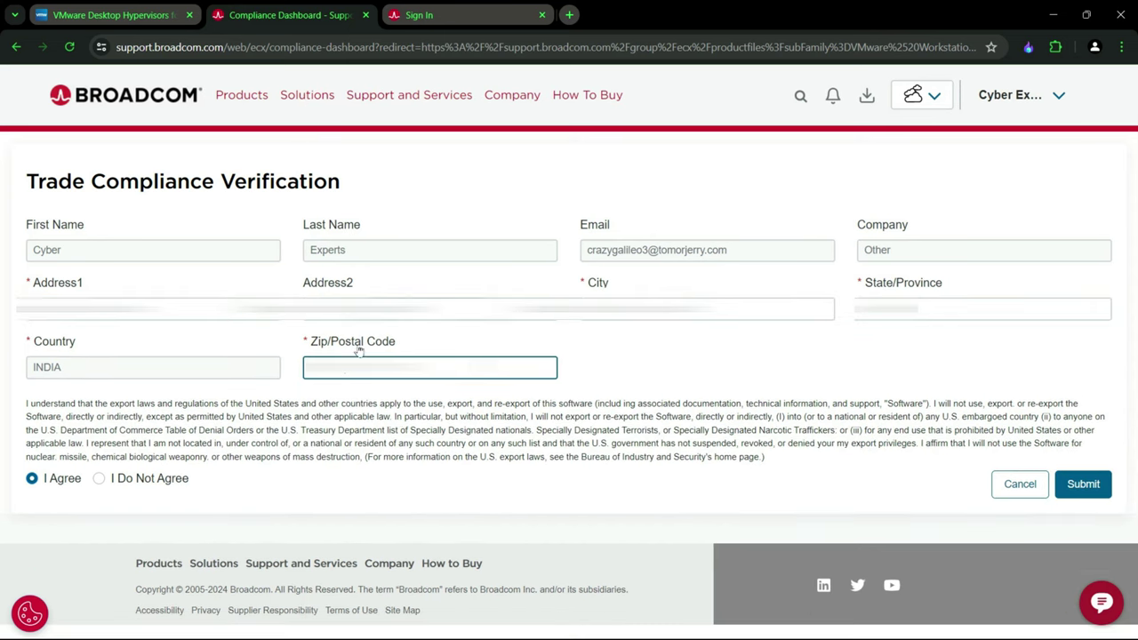
{"action": "left_click", "coordinate": [1097, 487]}
{"action": "left_click", "coordinate": [1084, 485]}
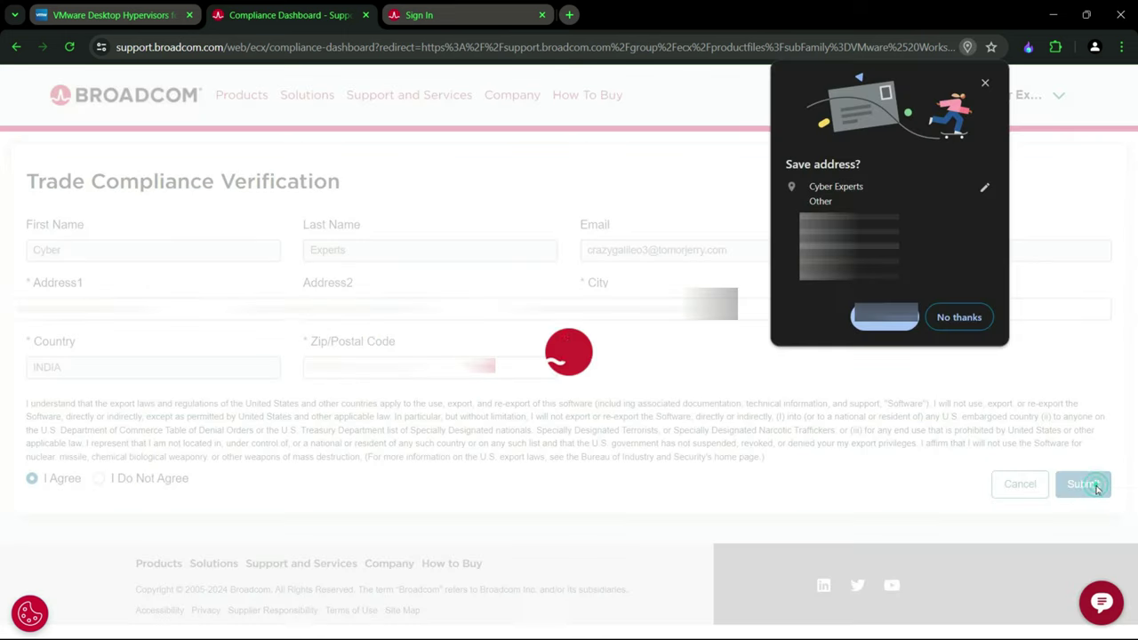
{"action": "left_click", "coordinate": [960, 318]}
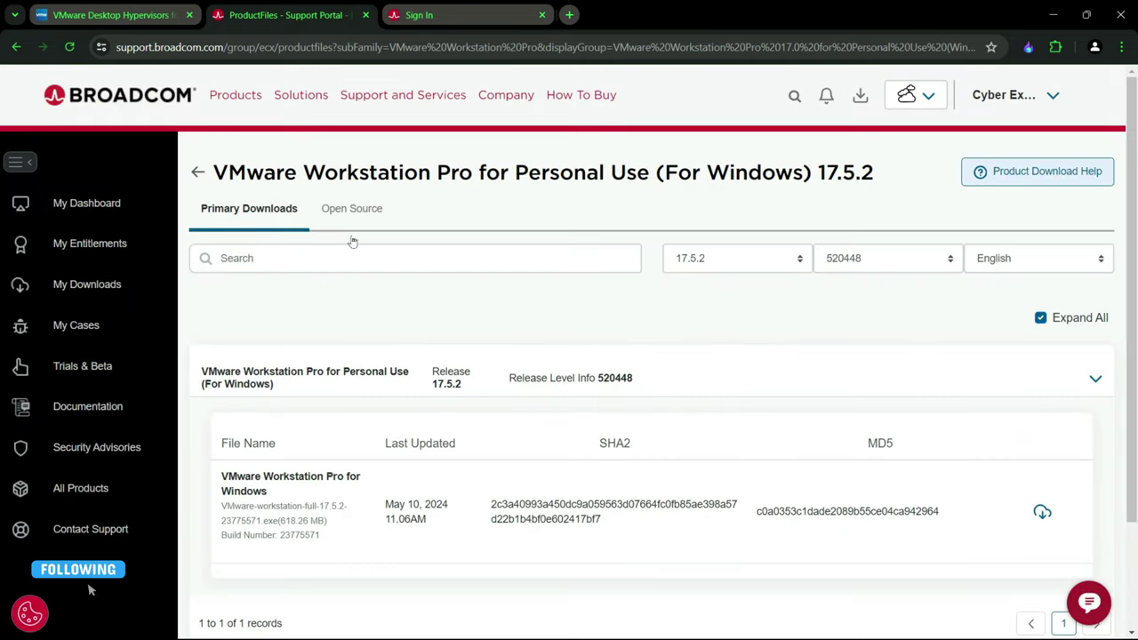
Start downloading the VMware Workstation Pro for Windows 17.5.2 installer
{"action": "scroll", "coordinate": [405, 309], "scroll_direction": "down", "scroll_amount": 2}
{"action": "scroll", "coordinate": [394, 305], "scroll_direction": "up", "scroll_amount": 2}
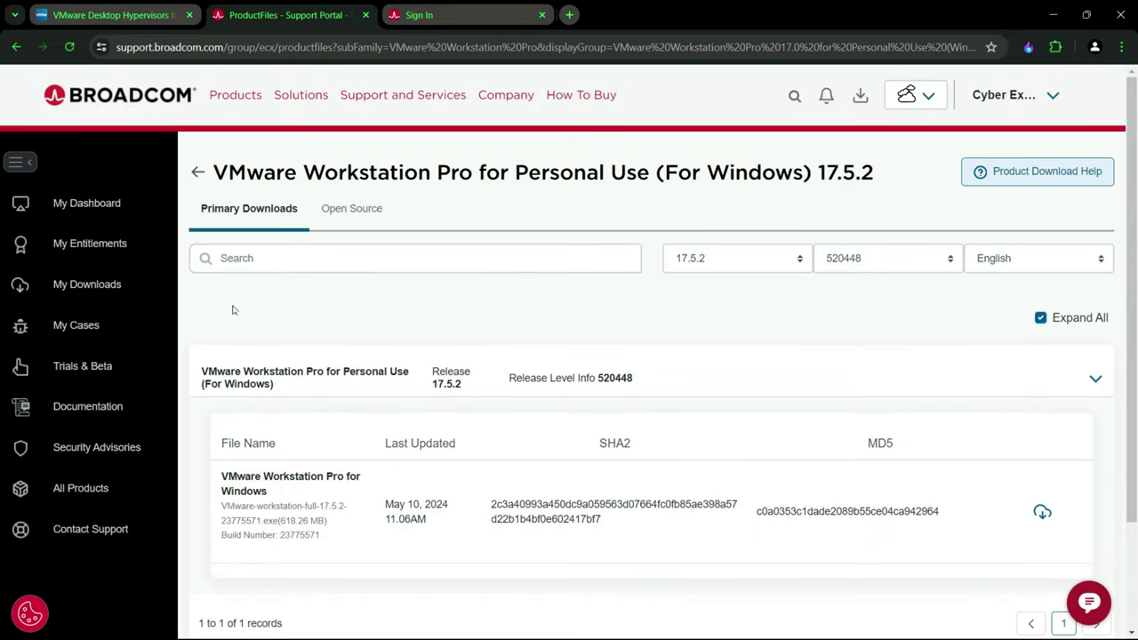
{"action": "scroll", "coordinate": [902, 469], "scroll_direction": "down", "scroll_amount": 1}
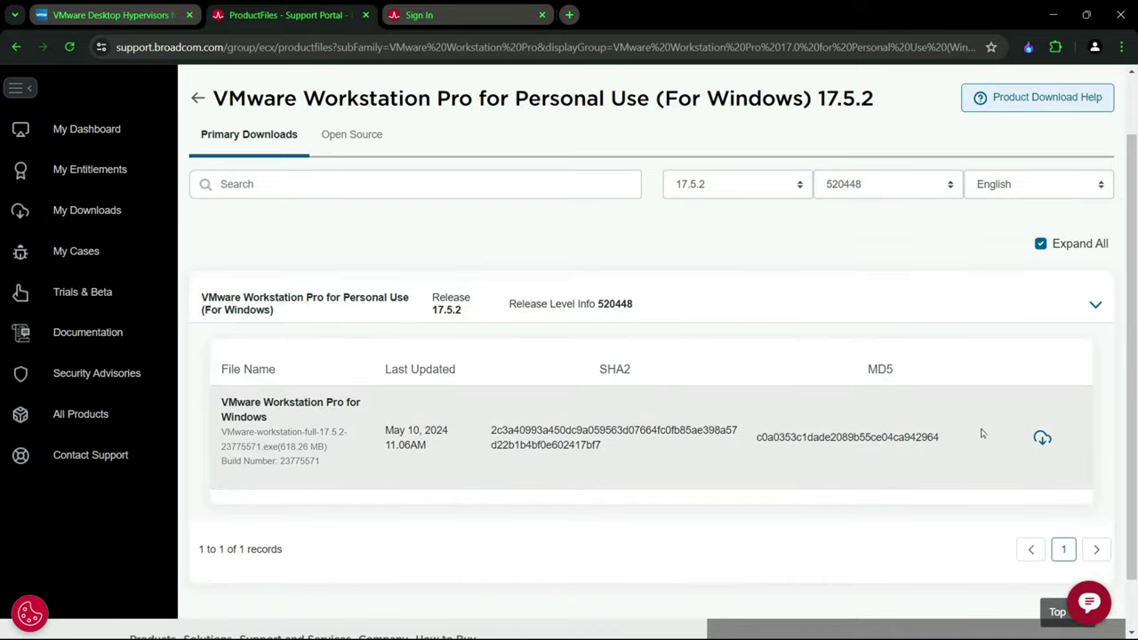
{"action": "left_click", "coordinate": [1041, 439]}
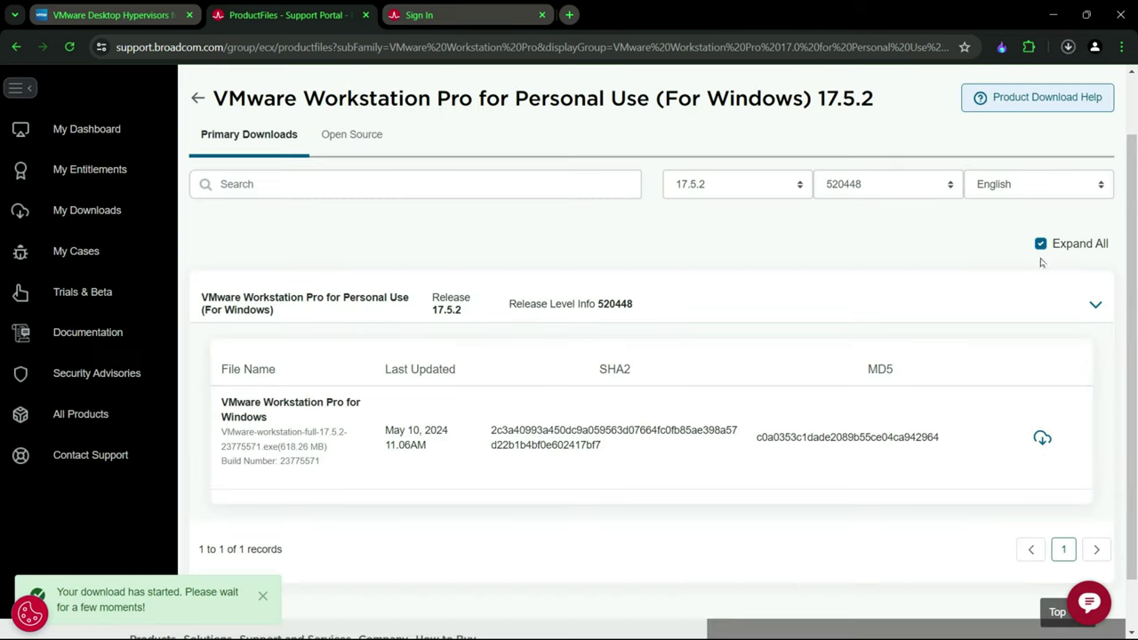
Check the installer's progress in the browser's recent downloads, cancel the download, and close the download history
{"action": "left_click", "coordinate": [1068, 46]}
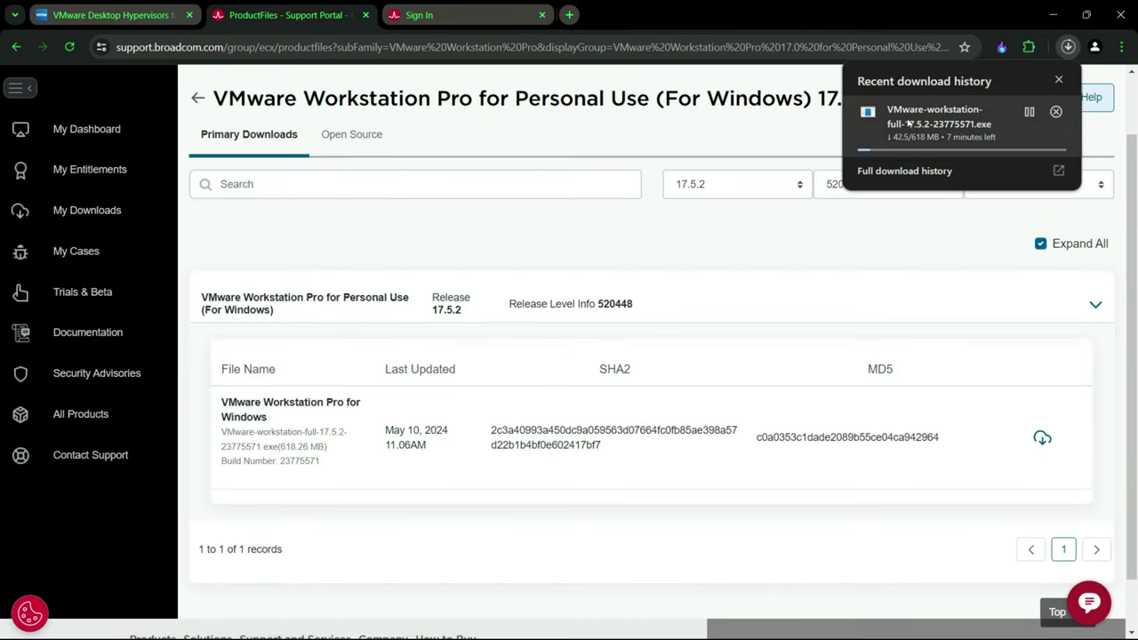
{"action": "mouse_move", "coordinate": [920, 149]}
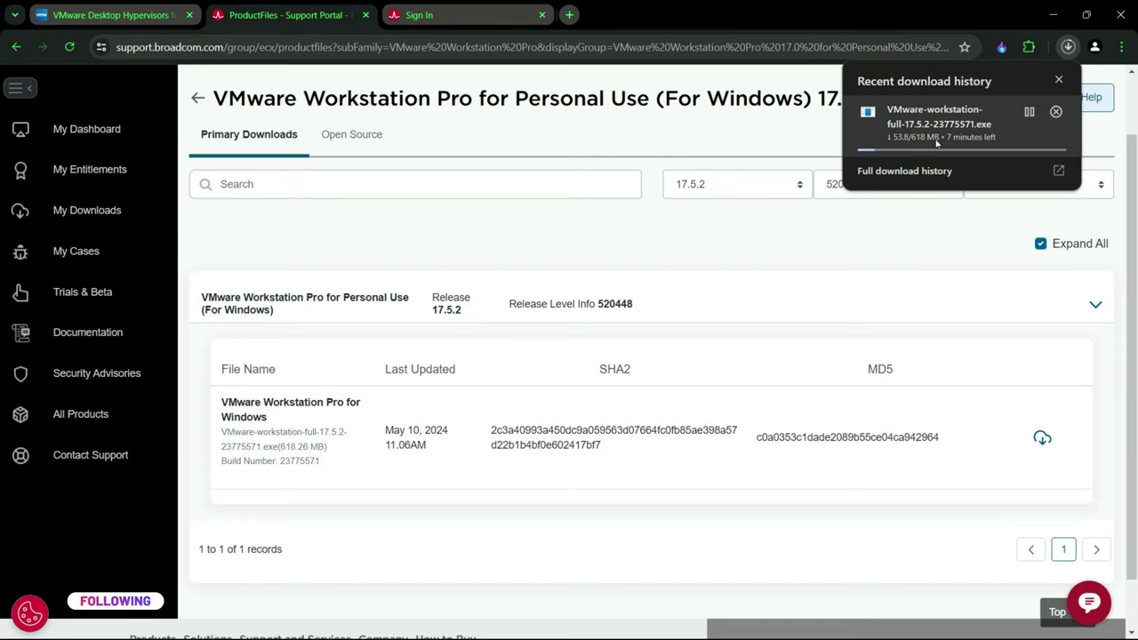
{"action": "left_click", "coordinate": [1056, 112]}
{"action": "left_click", "coordinate": [1058, 79]}
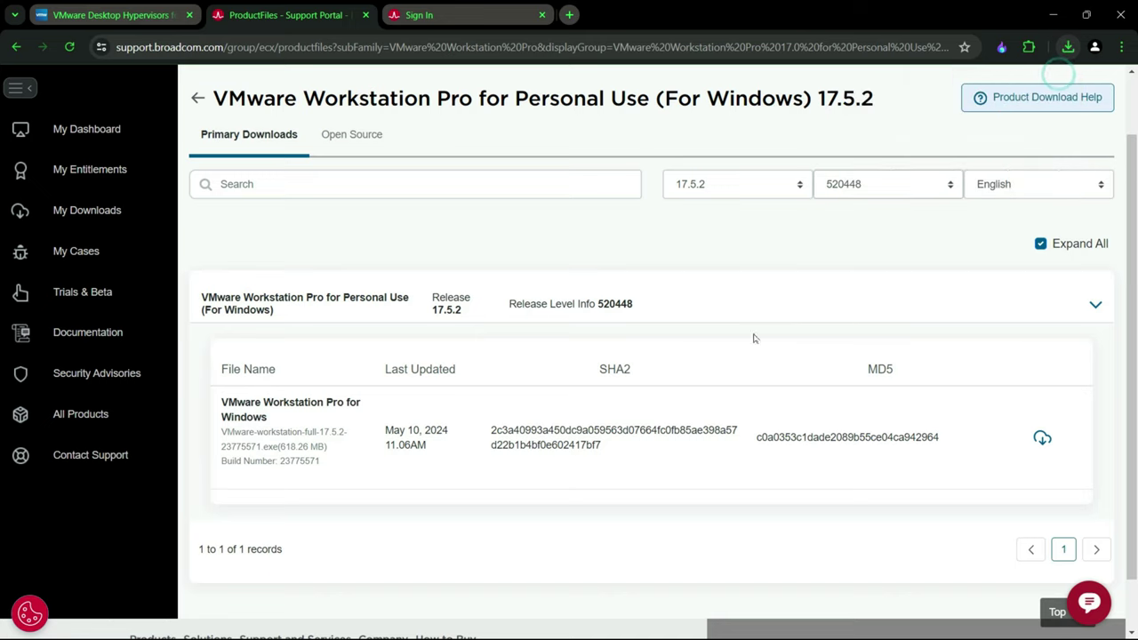
{"action": "scroll", "coordinate": [745, 320], "scroll_direction": "up", "scroll_amount": 2}
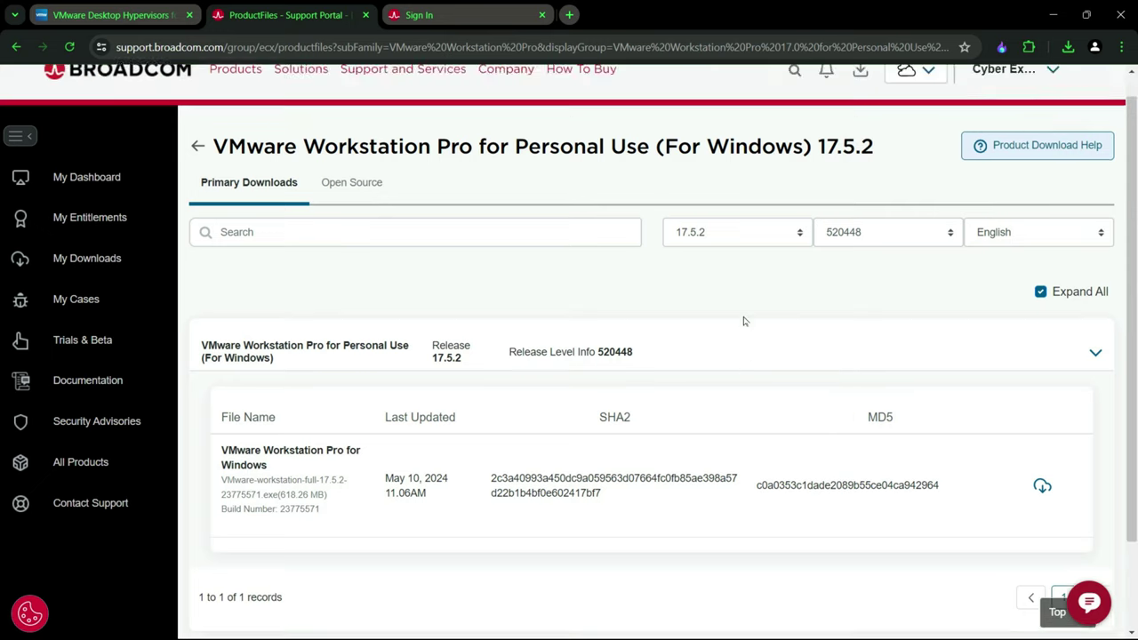
{"action": "scroll", "coordinate": [431, 250], "scroll_direction": "down", "scroll_amount": 3}
{"action": "scroll", "coordinate": [431, 250], "scroll_direction": "up", "scroll_amount": 3}
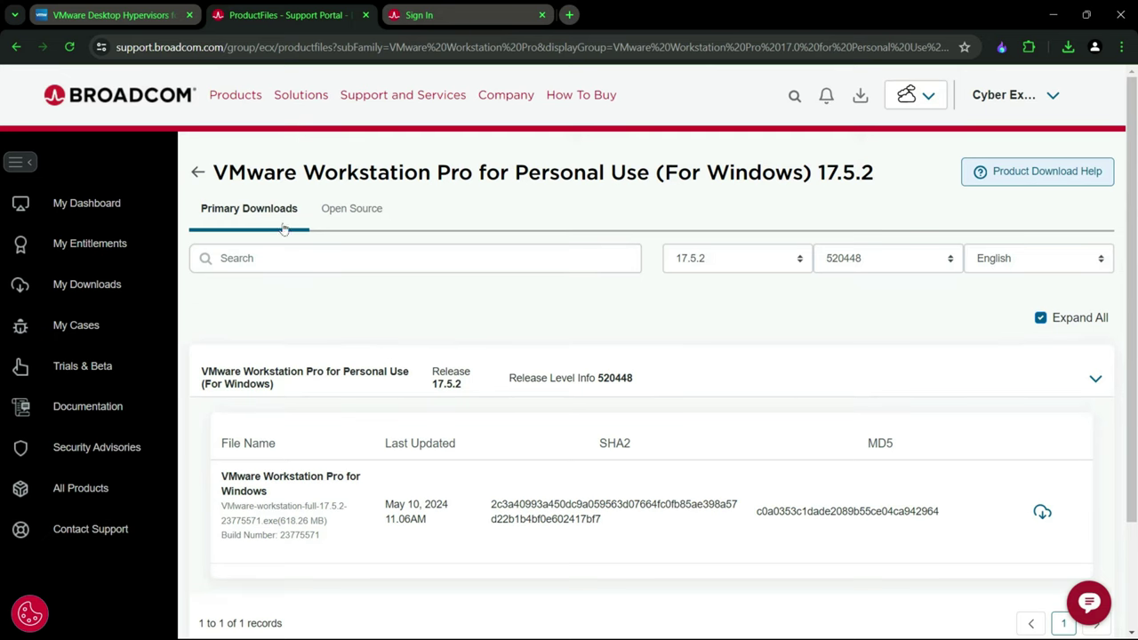
{"action": "scroll", "coordinate": [426, 350], "scroll_direction": "down", "scroll_amount": 2}
{"action": "scroll", "coordinate": [426, 349], "scroll_direction": "up", "scroll_amount": 2}
{"action": "scroll", "coordinate": [325, 360], "scroll_direction": "down", "scroll_amount": 3}
{"action": "scroll", "coordinate": [374, 329], "scroll_direction": "up", "scroll_amount": 3}
{"action": "left_click_drag", "start_coordinate": [222, 169], "coordinate": [417, 174]}
{"action": "left_click", "coordinate": [377, 184]}
{"action": "scroll", "coordinate": [484, 219], "scroll_direction": "down", "scroll_amount": 1}
{"action": "scroll", "coordinate": [211, 175], "scroll_direction": "up", "scroll_amount": 1}
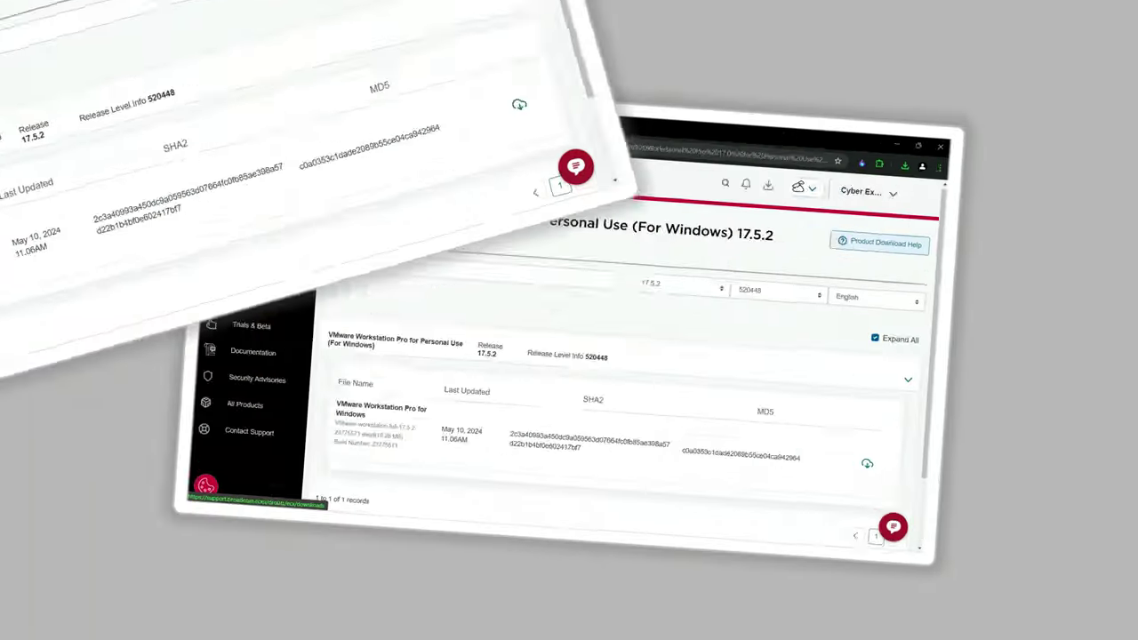
Return to My Downloads and search the products for "VMware Workstation Player"
{"action": "left_click", "coordinate": [86, 283]}
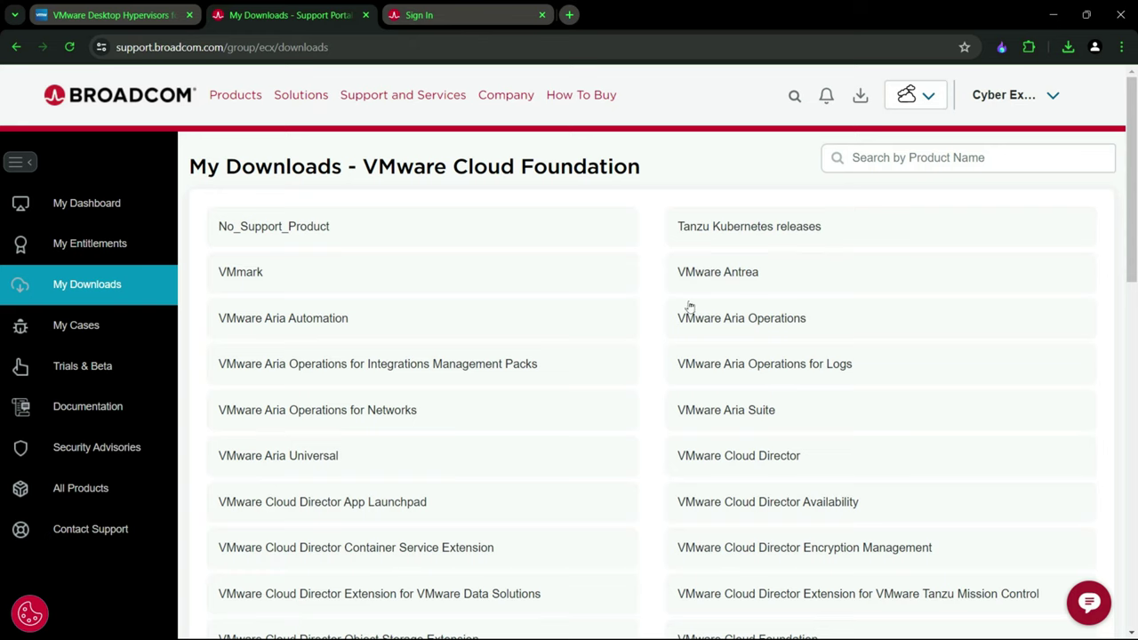
{"action": "left_click", "coordinate": [898, 158]}
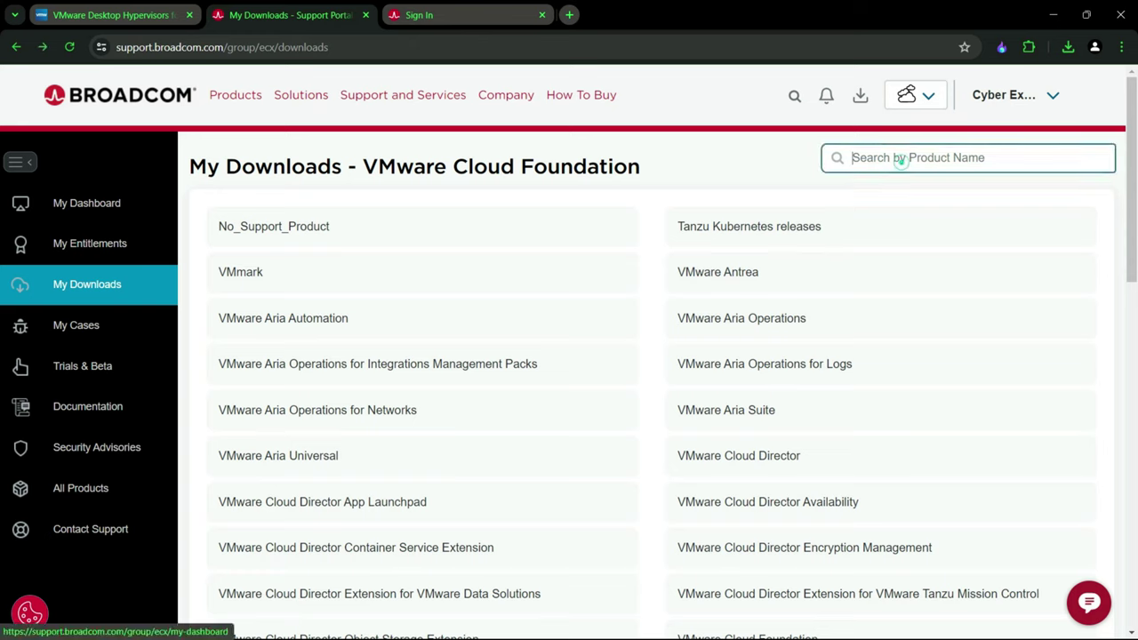
{"action": "type", "text": "VMware Workstation Player"}
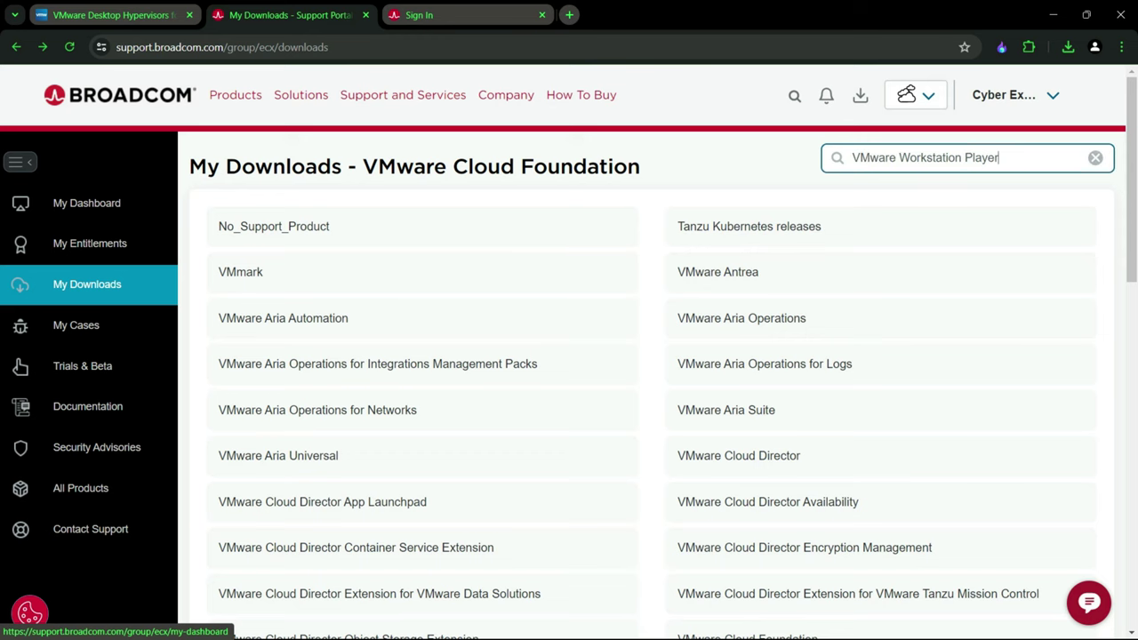
{"action": "key", "text": "Return"}
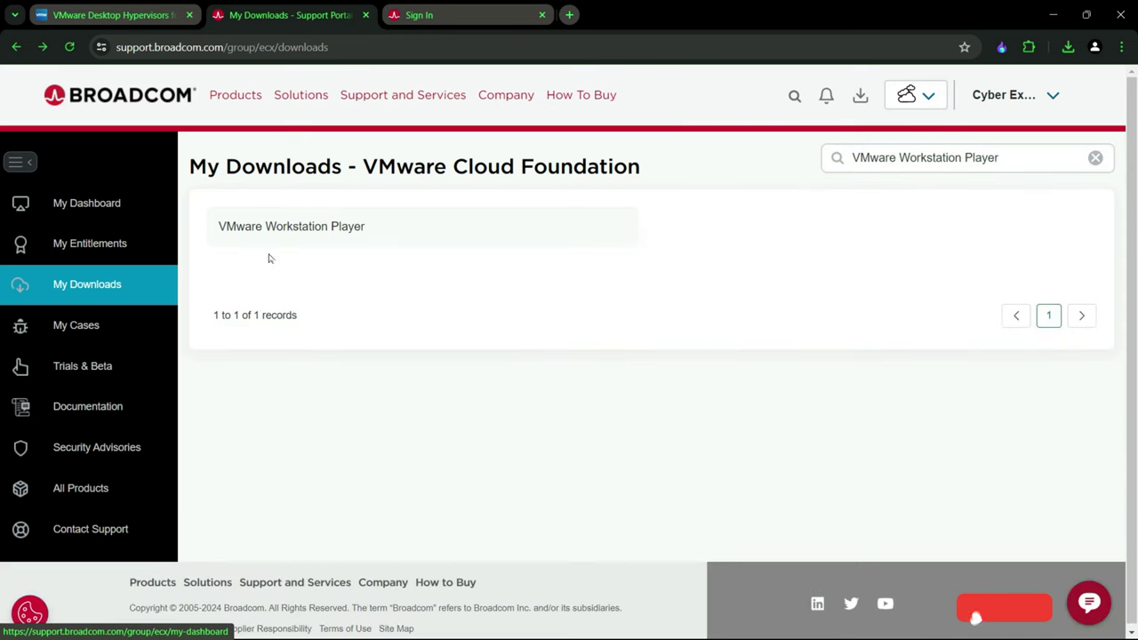
Open the VMware Workstation Player product and go to release 17.5.2 of VMware Workstation Player 17
{"action": "left_click", "coordinate": [276, 229]}
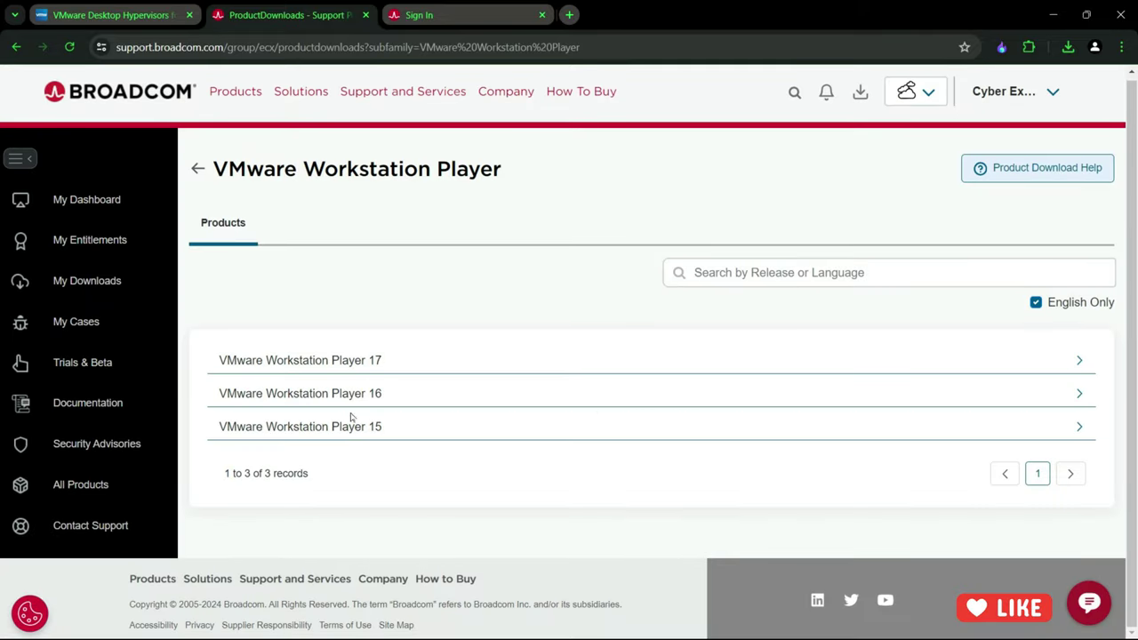
{"action": "left_click", "coordinate": [411, 362]}
{"action": "scroll", "coordinate": [355, 366], "scroll_direction": "down", "scroll_amount": 2}
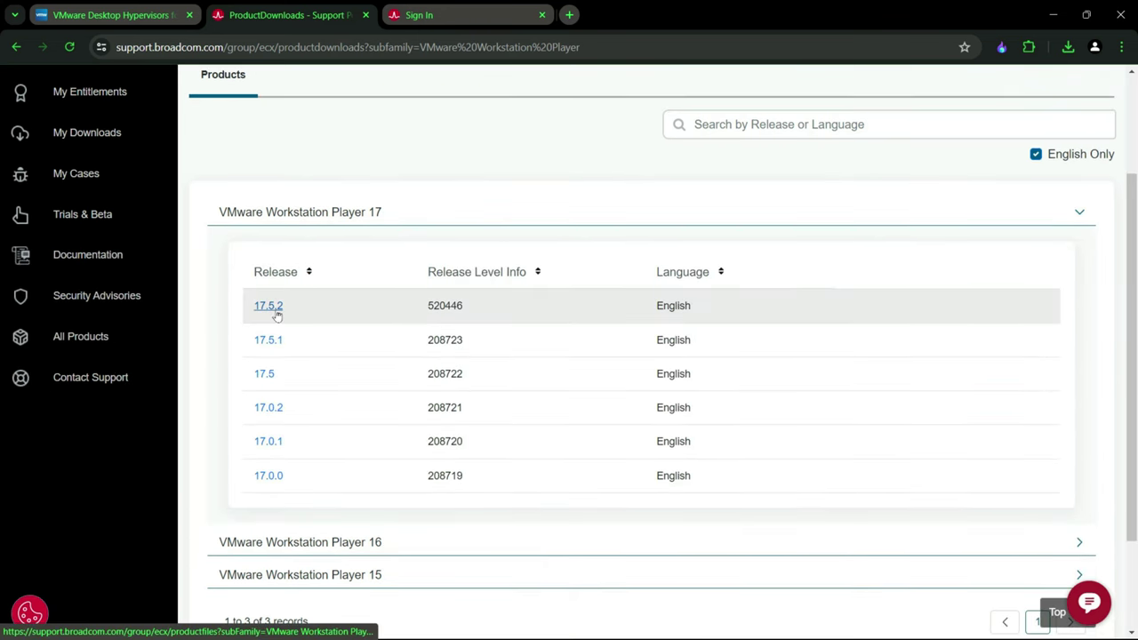
{"action": "left_click", "coordinate": [272, 308]}
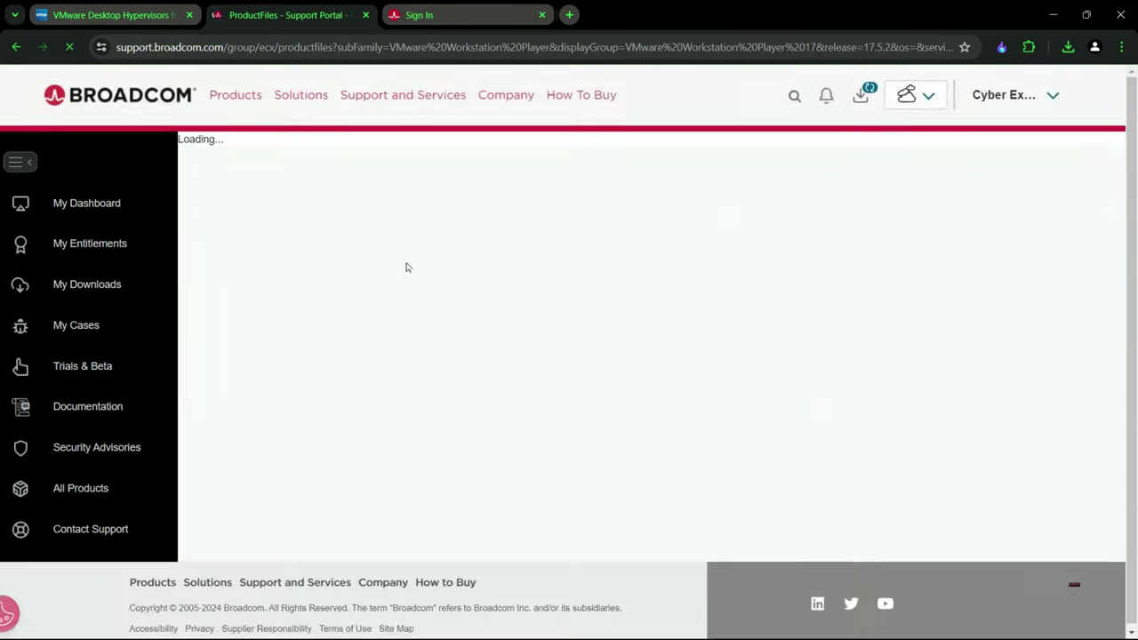
Review the Linux and Windows files of VMware Workstation Player 17.5.2 and agree to the Terms and Conditions
{"action": "scroll", "coordinate": [516, 406], "scroll_direction": "down", "scroll_amount": 3}
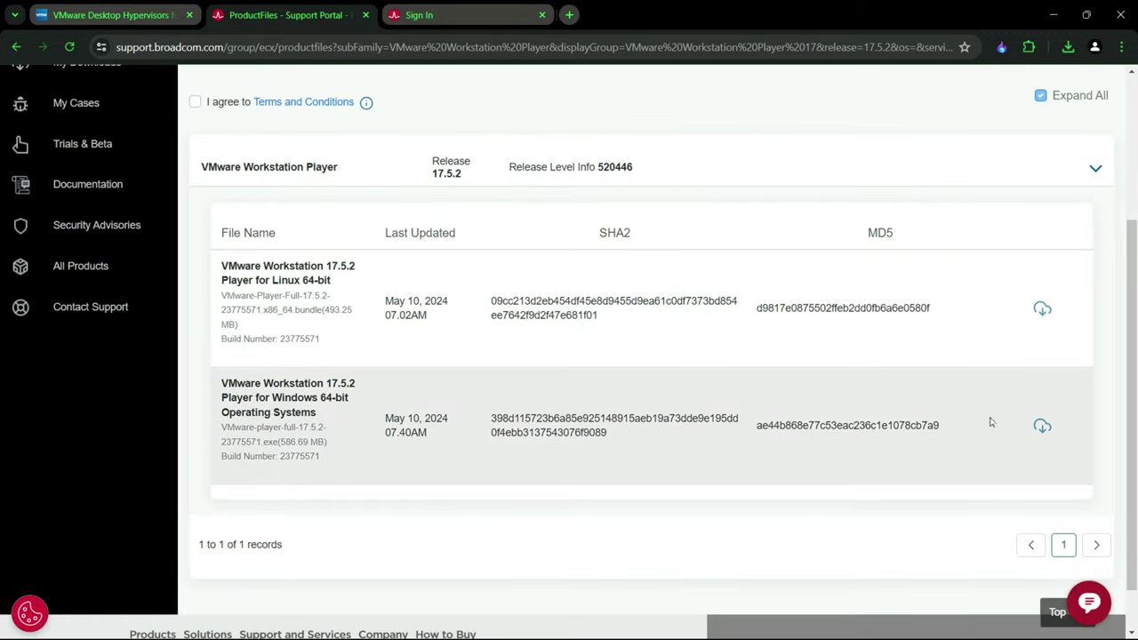
{"action": "scroll", "coordinate": [524, 318], "scroll_direction": "up", "scroll_amount": 3}
{"action": "scroll", "coordinate": [523, 318], "scroll_direction": "down", "scroll_amount": 2}
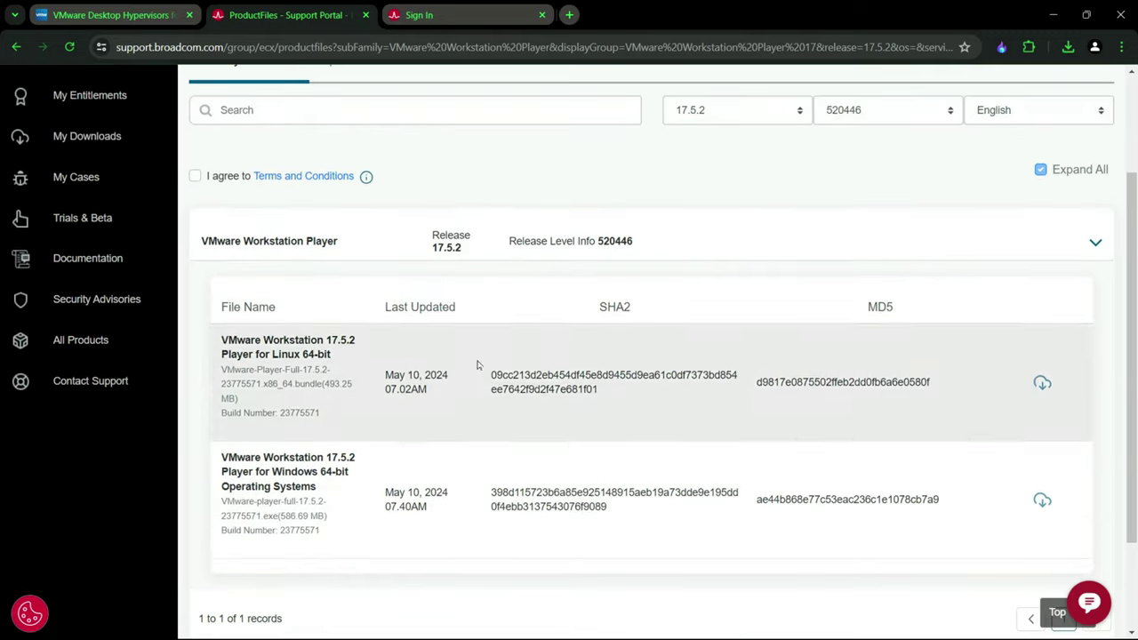
{"action": "left_click", "coordinate": [195, 175]}
{"action": "scroll", "coordinate": [794, 437], "scroll_direction": "down", "scroll_amount": 3}
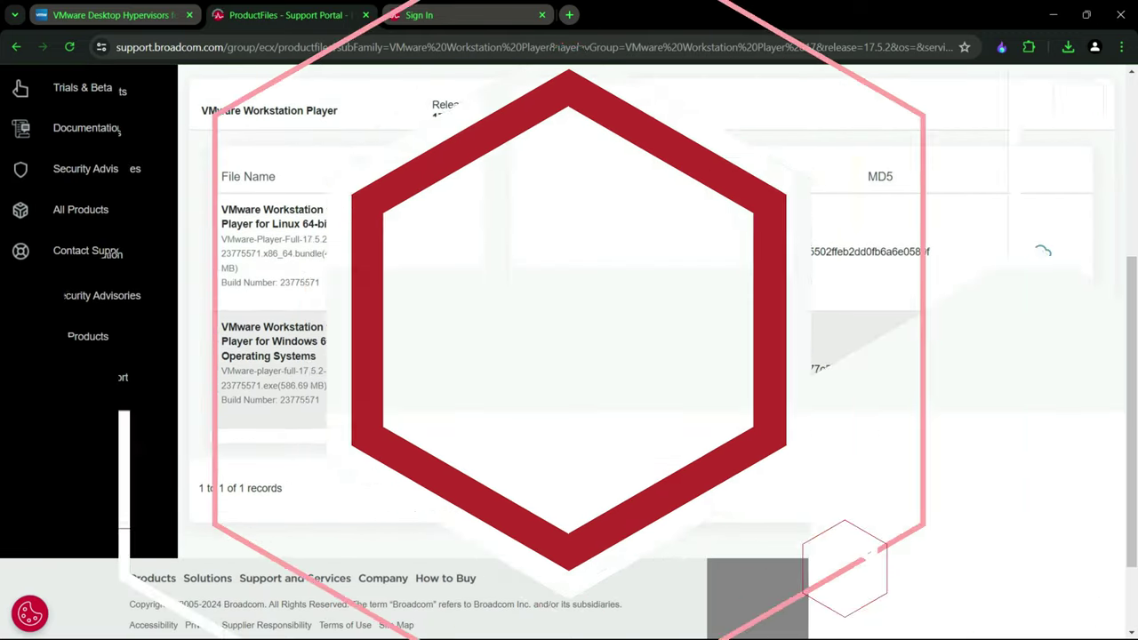